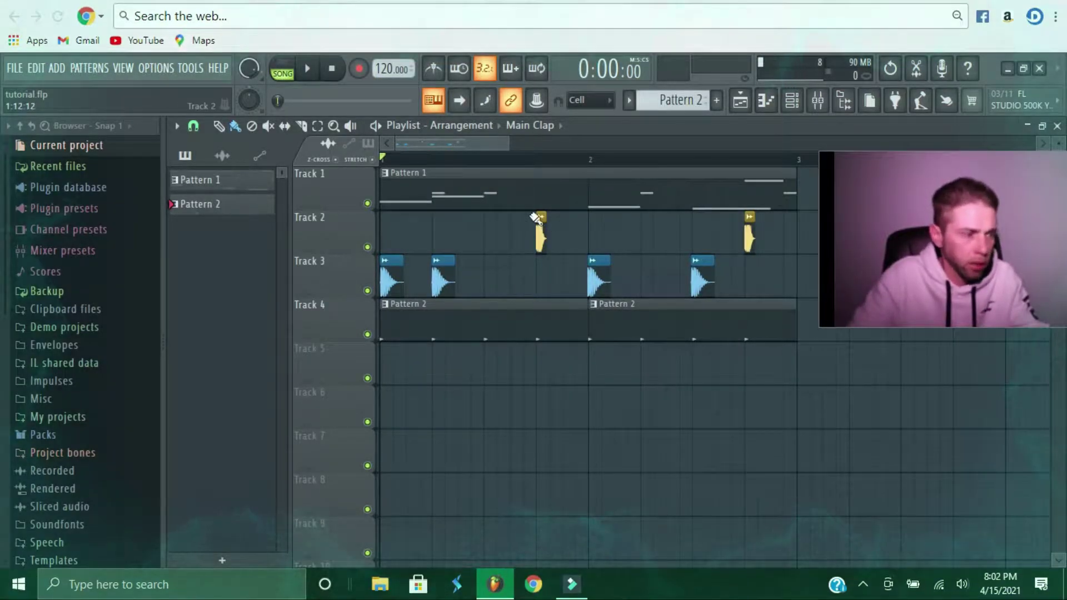
Play back the two-bar arrangement briefly and check the channels' mixer track assignments in the channel rack
key(space)
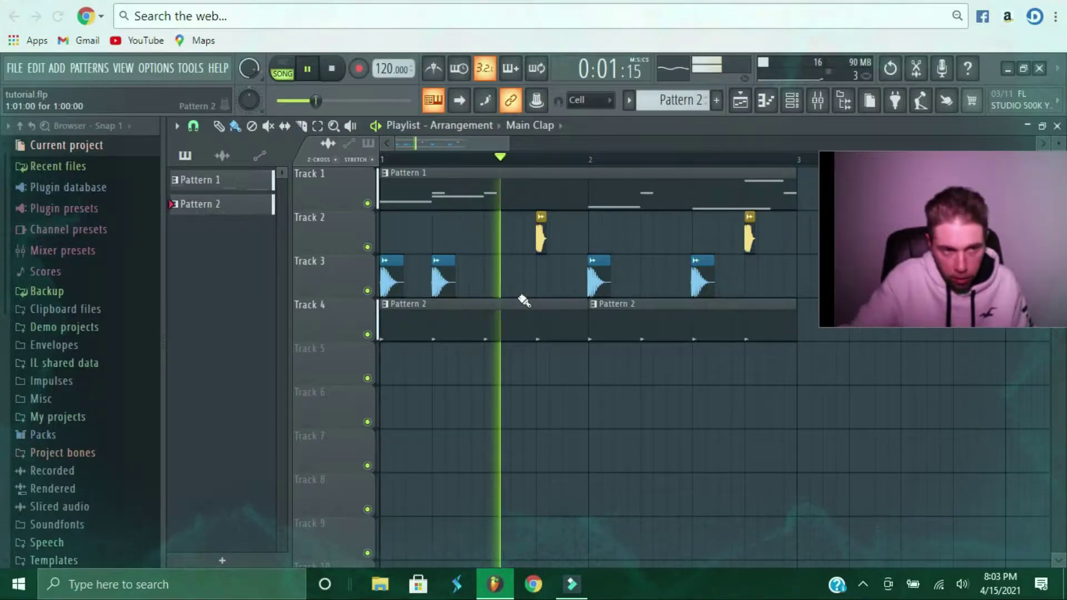
key(space)
key(F6)
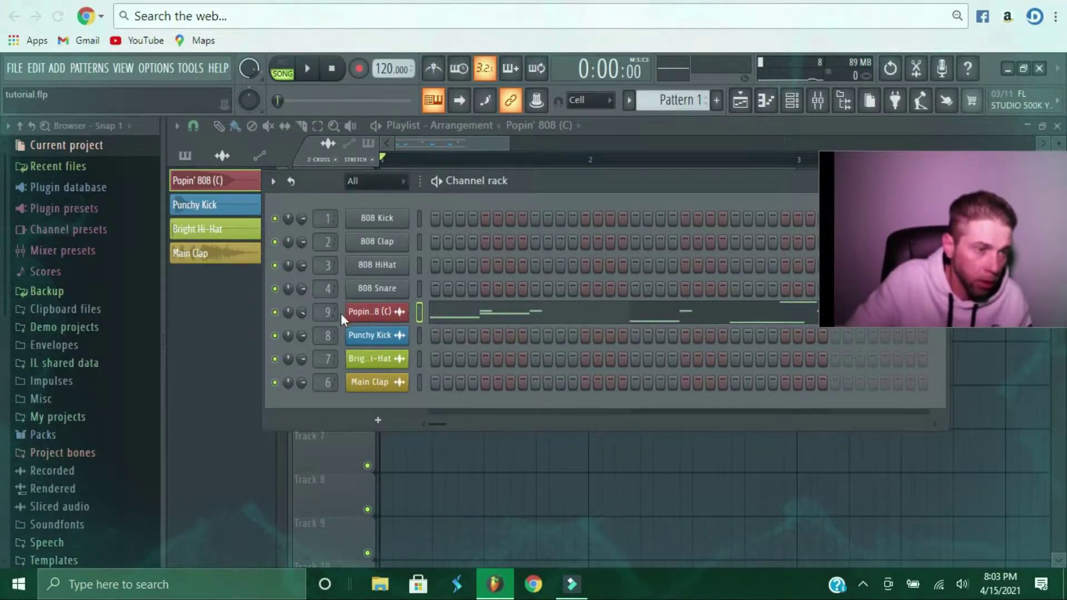
Load Fruity parametric EQ 2 into the first effect slot of the Popin' 808 (C) mixer track
key(F9)
drag(907, 339, 910, 412)
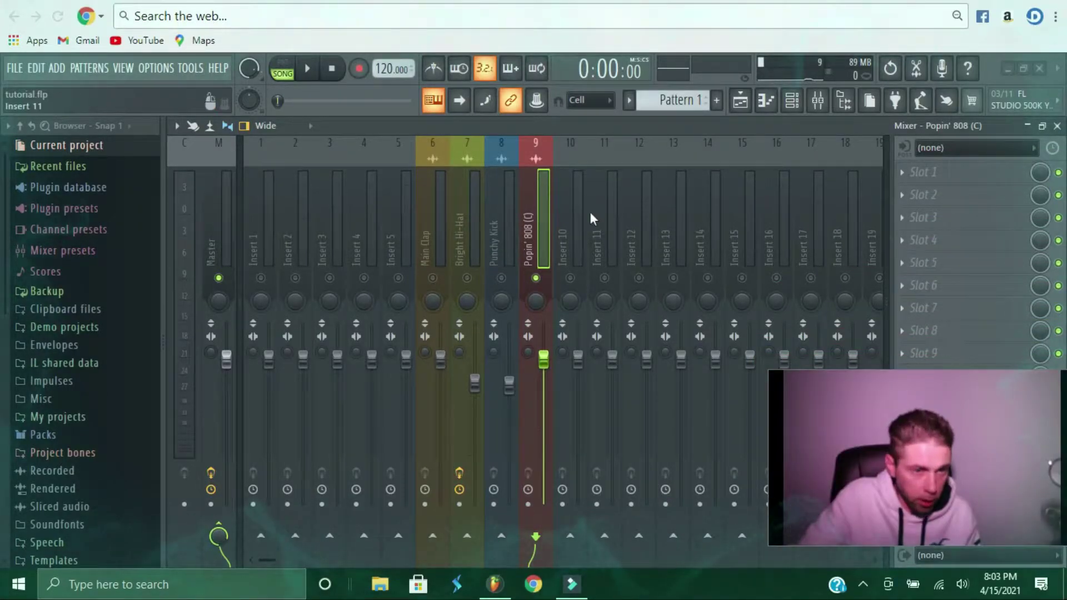
click(531, 175)
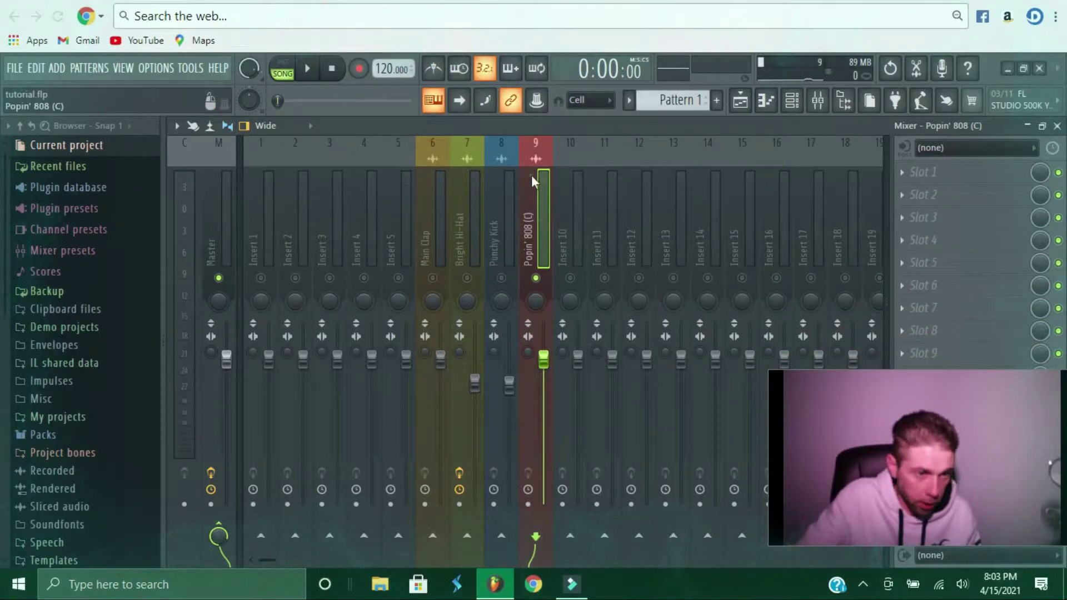
click(901, 173)
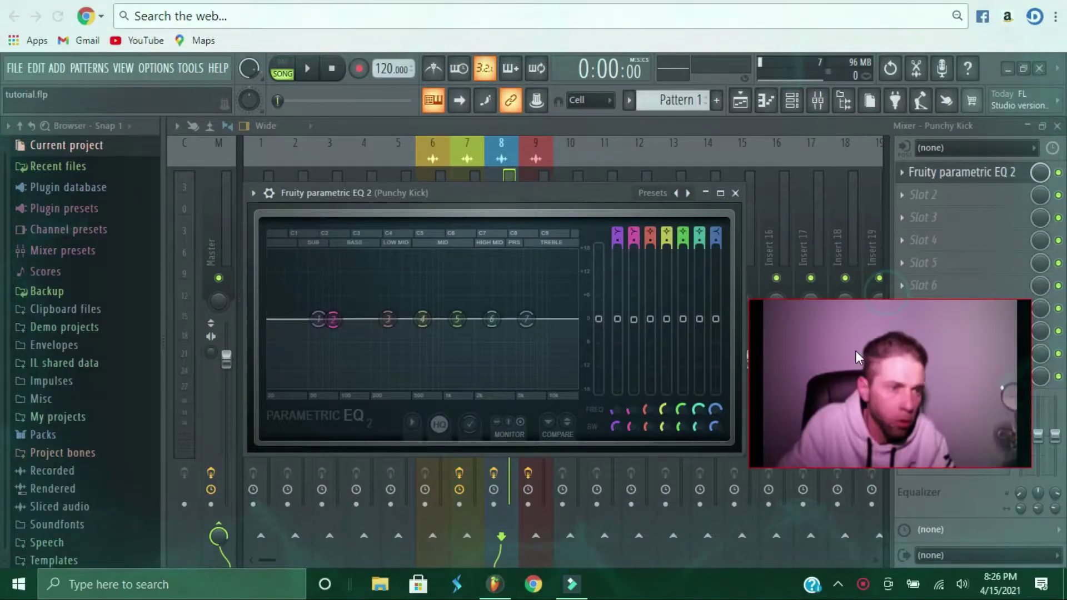
With the song playing, move band 2 of the Punchy Kick EQ to about 178 Hz at 0.3 dB
click(521, 191)
drag(525, 166, 526, 167)
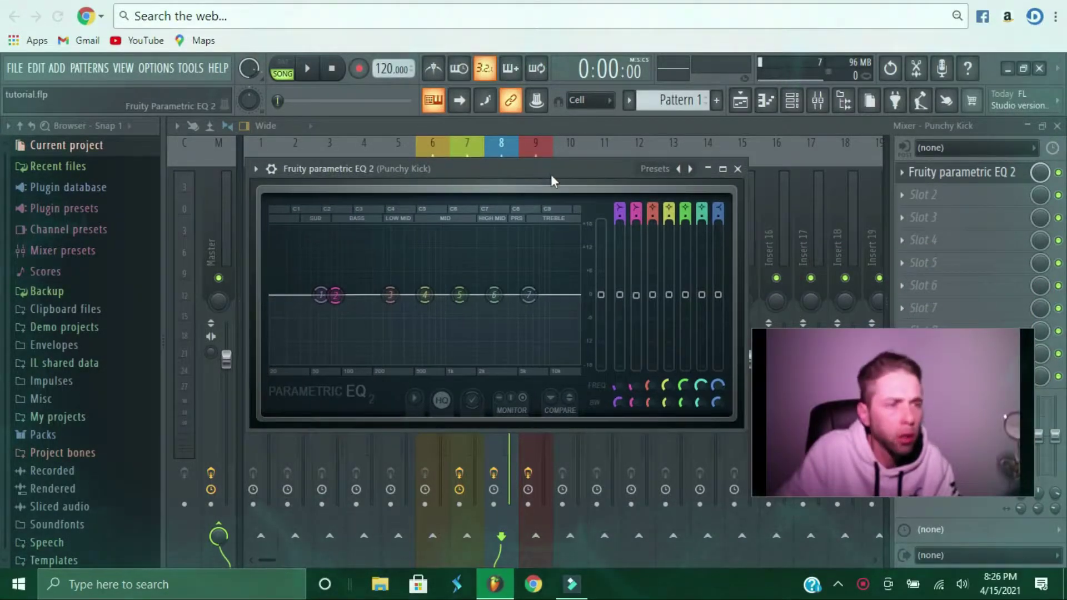
click(309, 75)
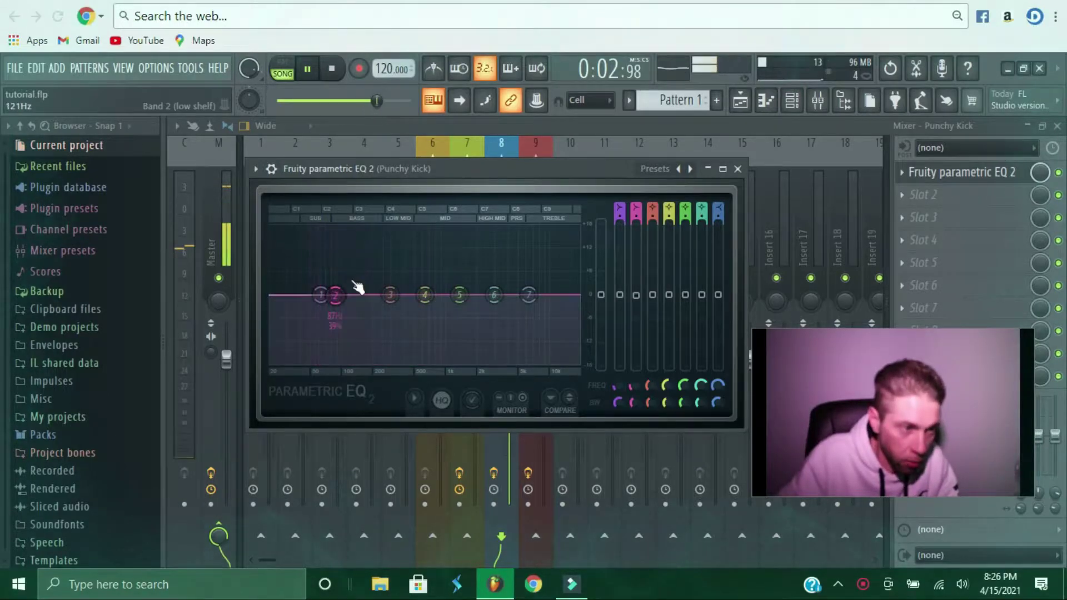
drag(336, 294, 369, 294)
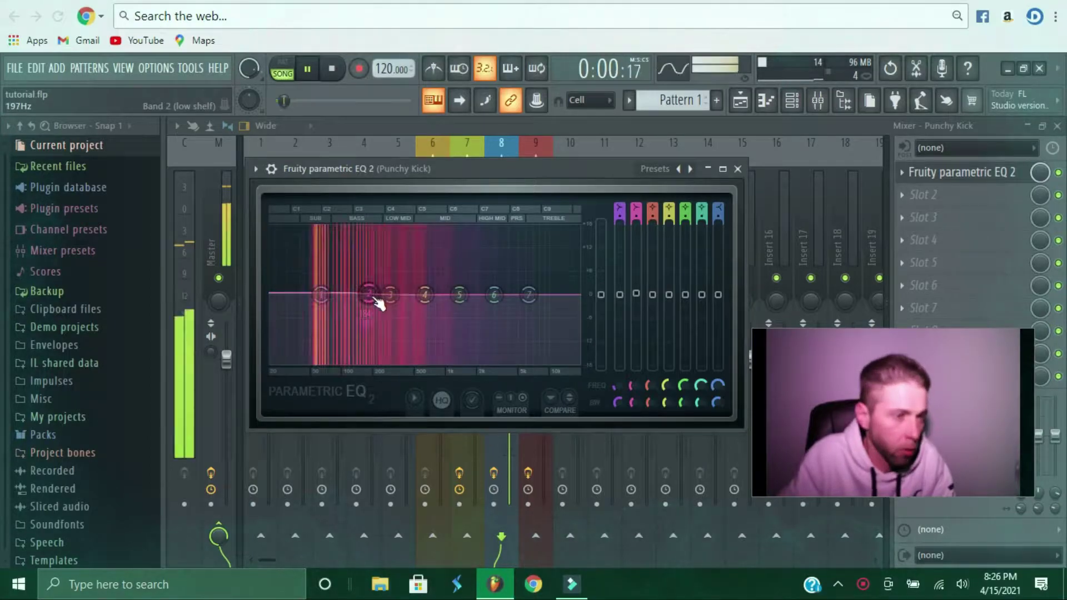
drag(369, 294, 367, 295)
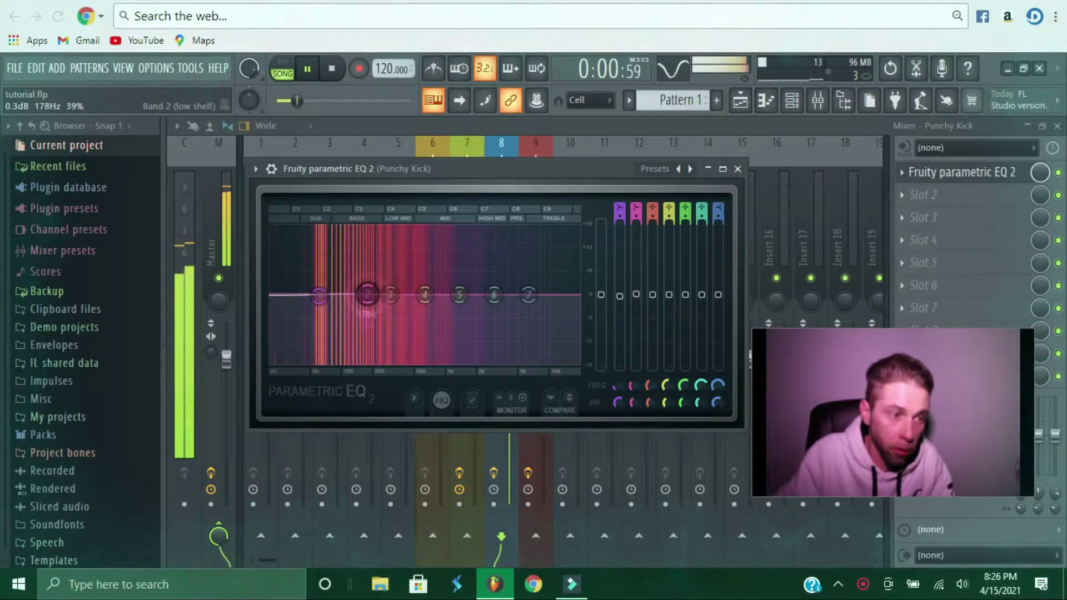
Open the Popin' 808 (C) track's Fruity parametric EQ 2 and move its window clear of the mixer area below
click(537, 148)
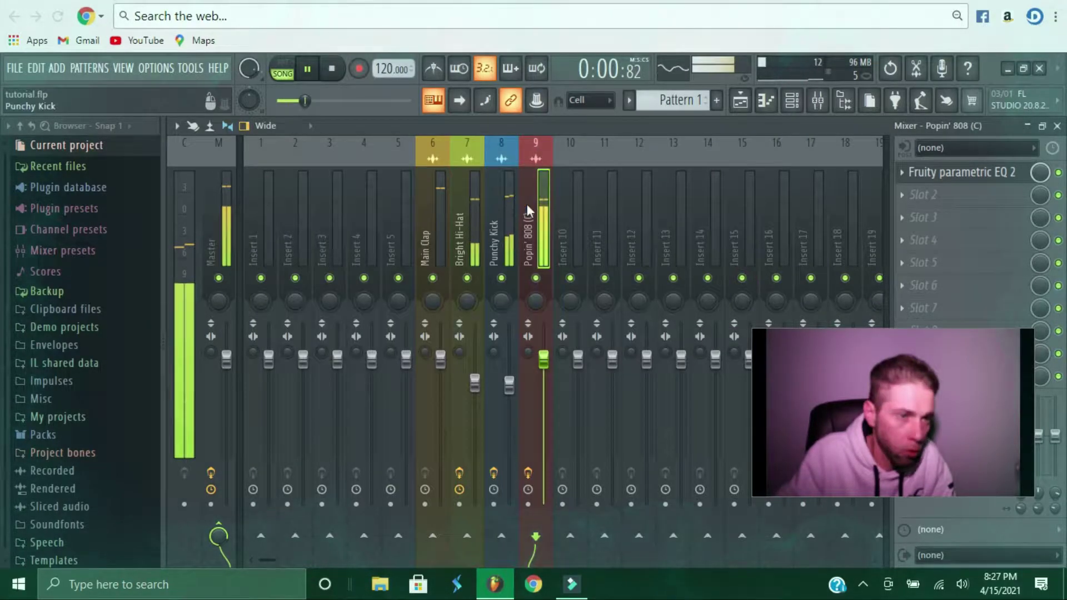
click(970, 176)
click(970, 176)
drag(694, 225, 551, 157)
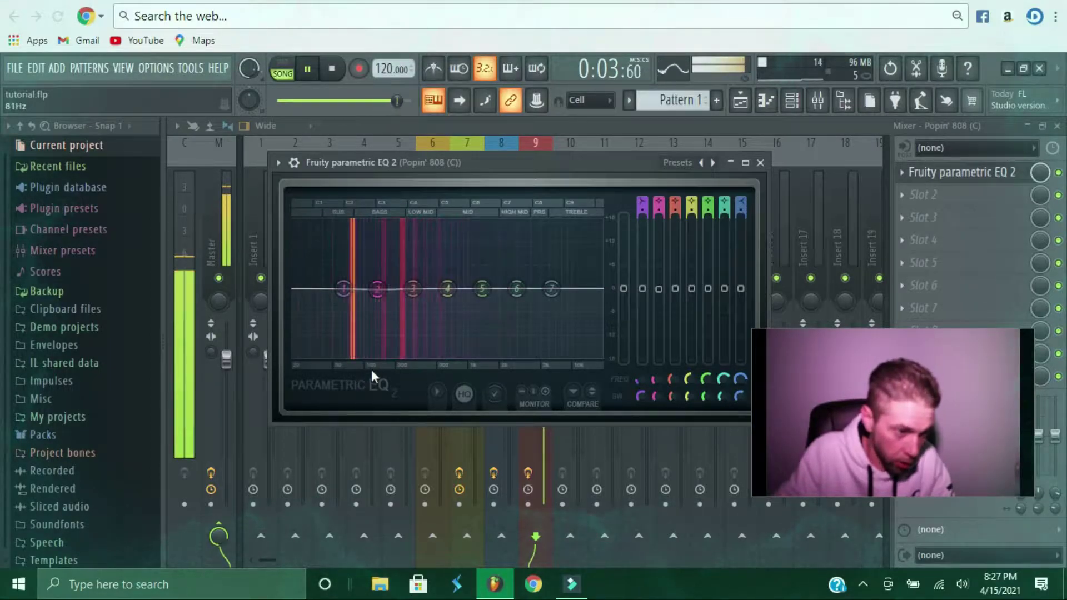
Set band 2 of the 808's EQ to a low shelf at about 152 Hz and 0.4 dB, and stop playback
right_click(379, 287)
mouse_move(404, 344)
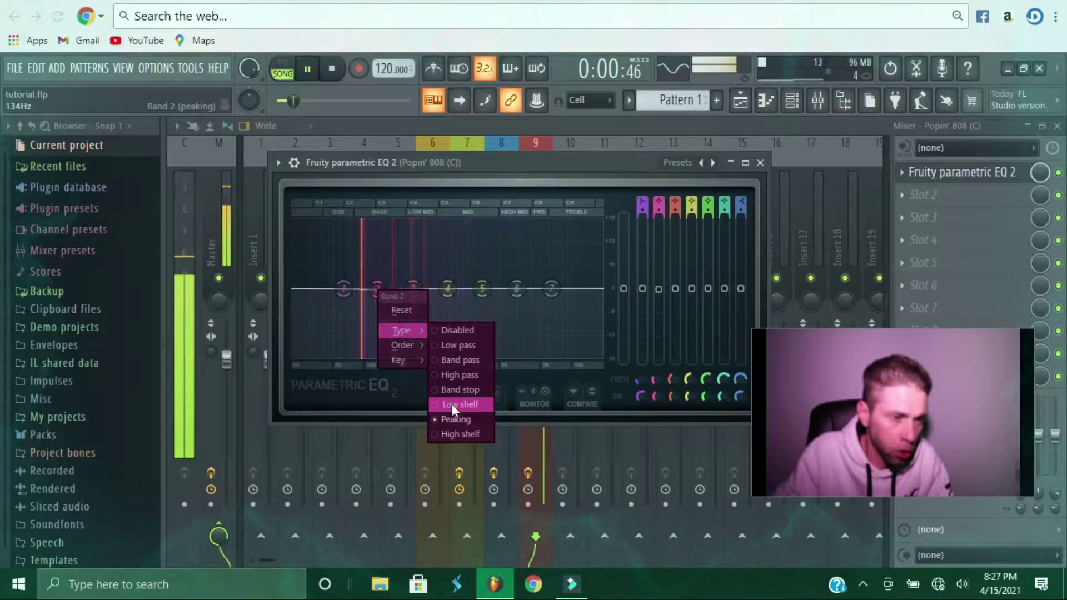
click(452, 405)
mouse_move(377, 288)
mouse_down()
mouse_move(373, 304)
mouse_move(383, 288)
mouse_up()
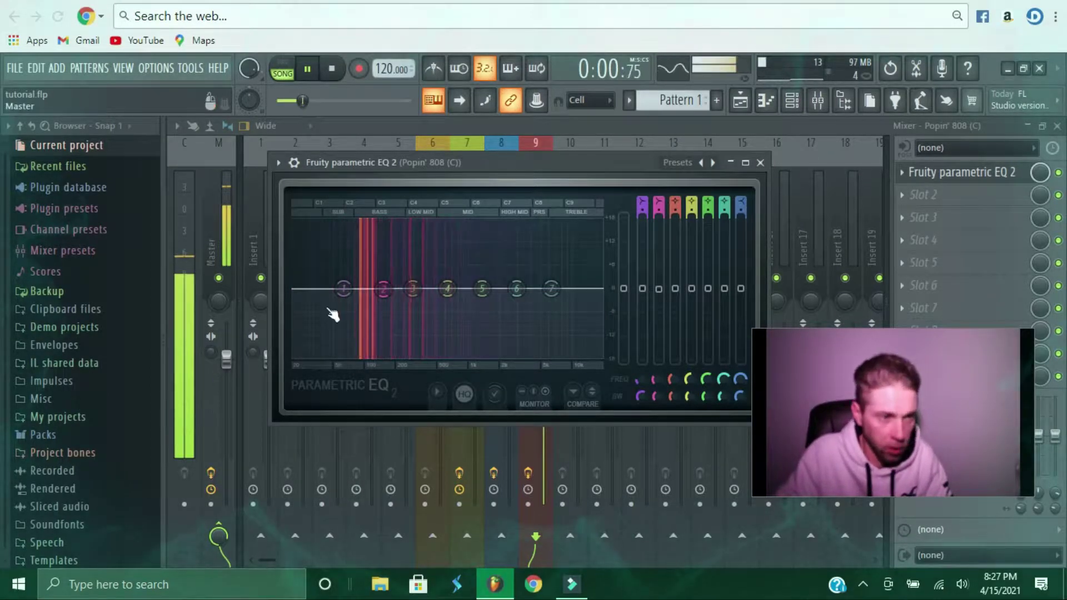
key(space)
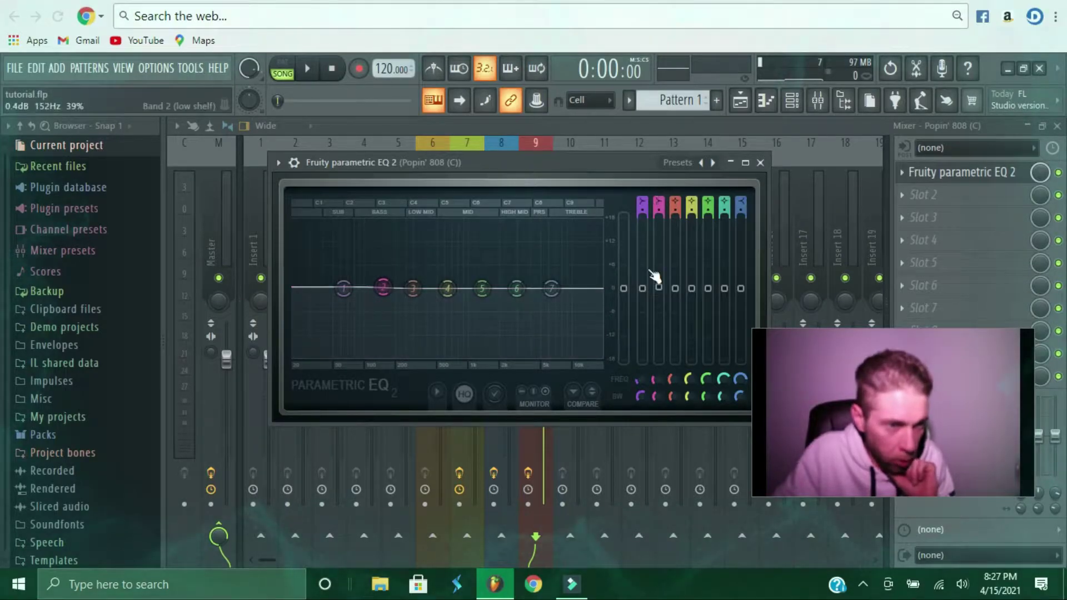
Create an automation clip for the 808 EQ's band 2 level, paste the copied 50% value onto that level, and close the EQ
right_click(659, 288)
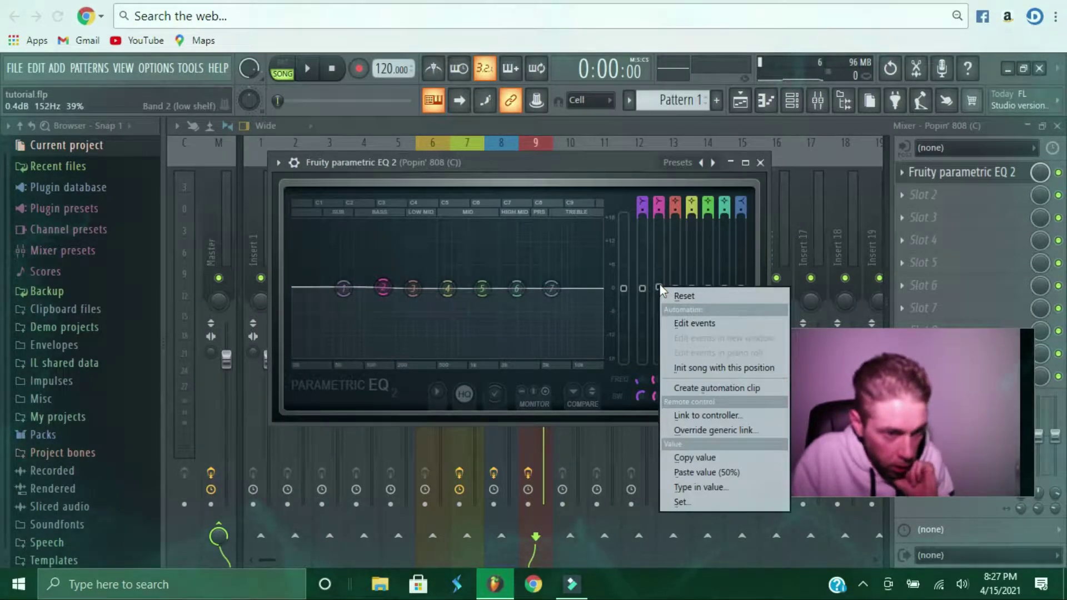
click(716, 388)
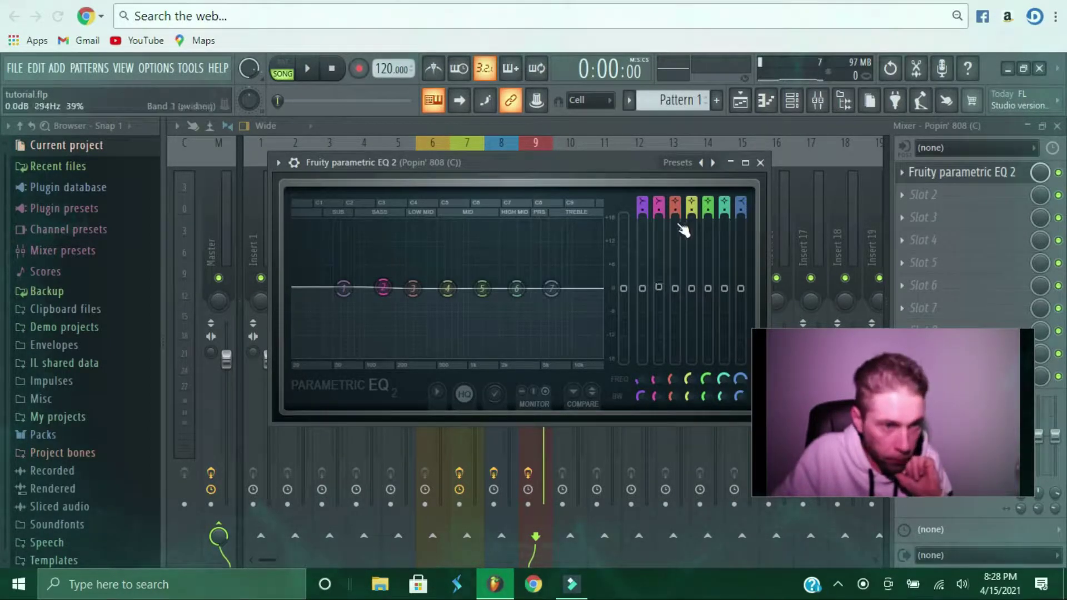
right_click(660, 289)
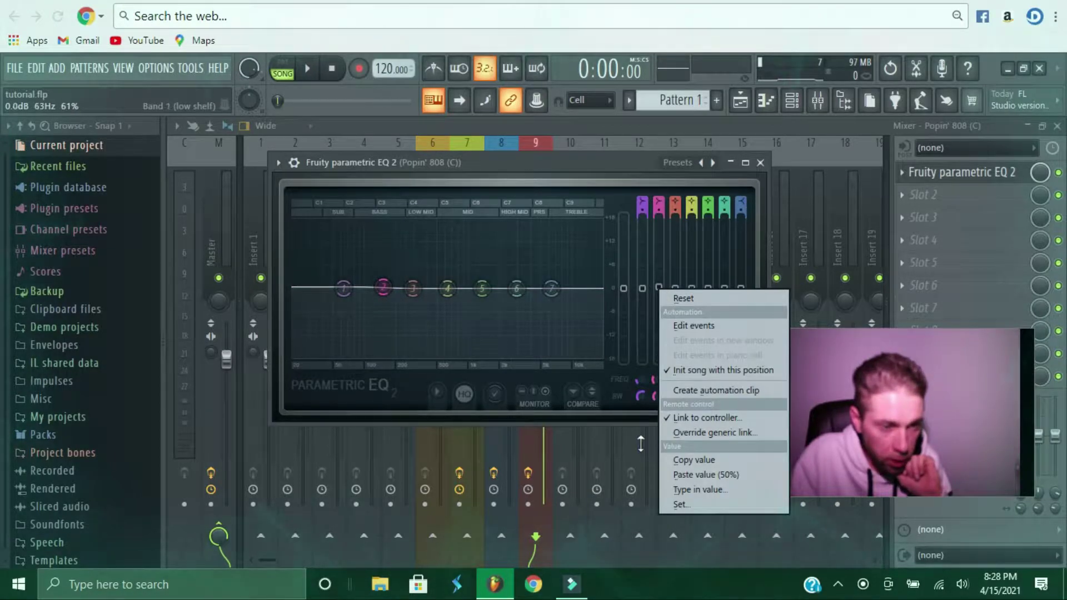
click(699, 476)
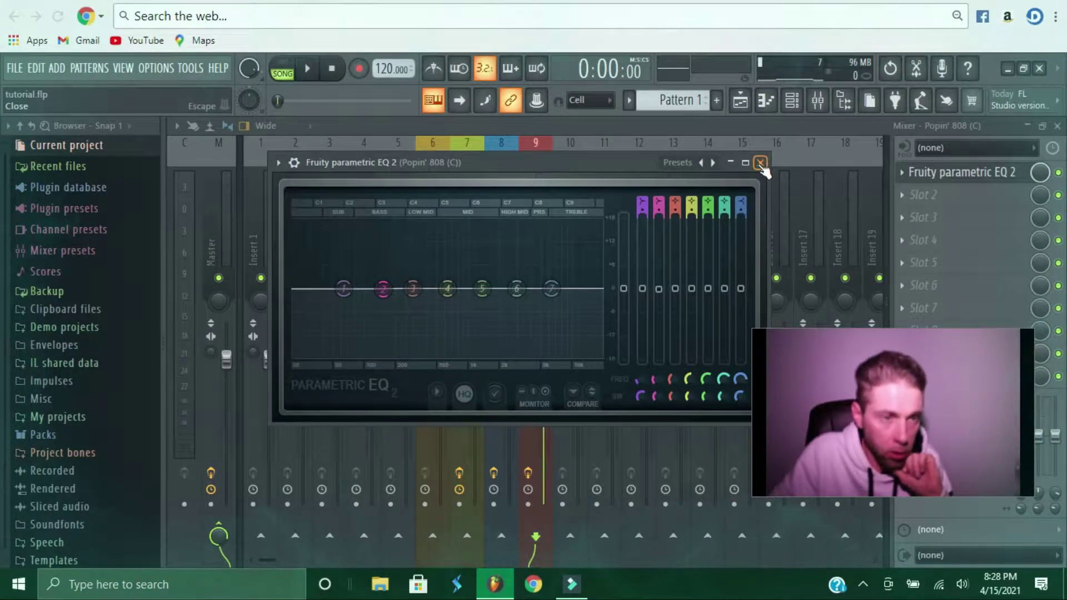
click(760, 163)
Set the maximum output level of the band 2 automation clip on Track 5 to the copied 50% value
key(F5)
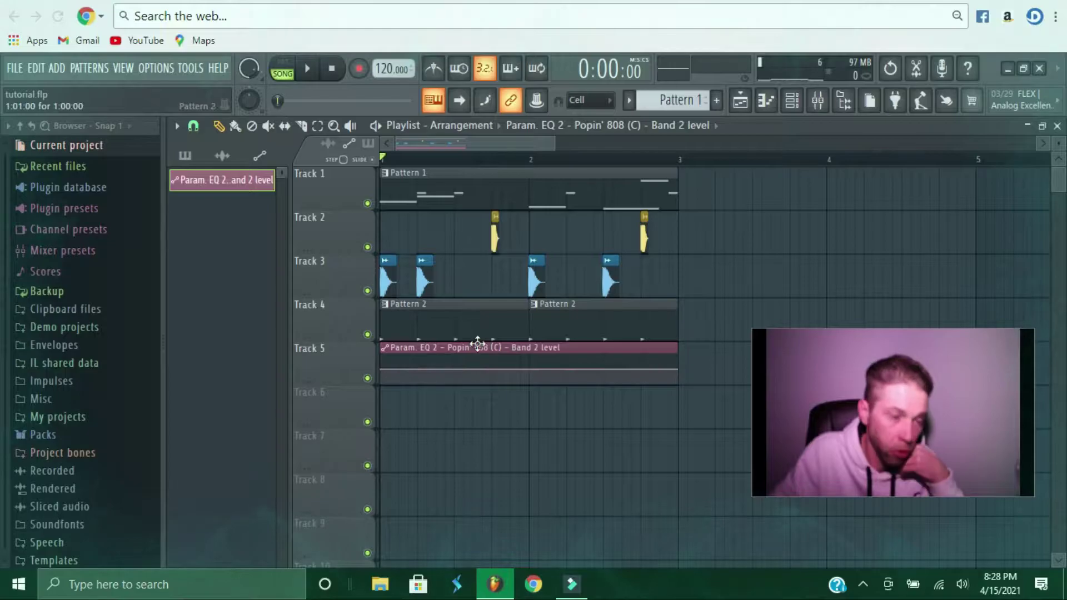
double_click(397, 351)
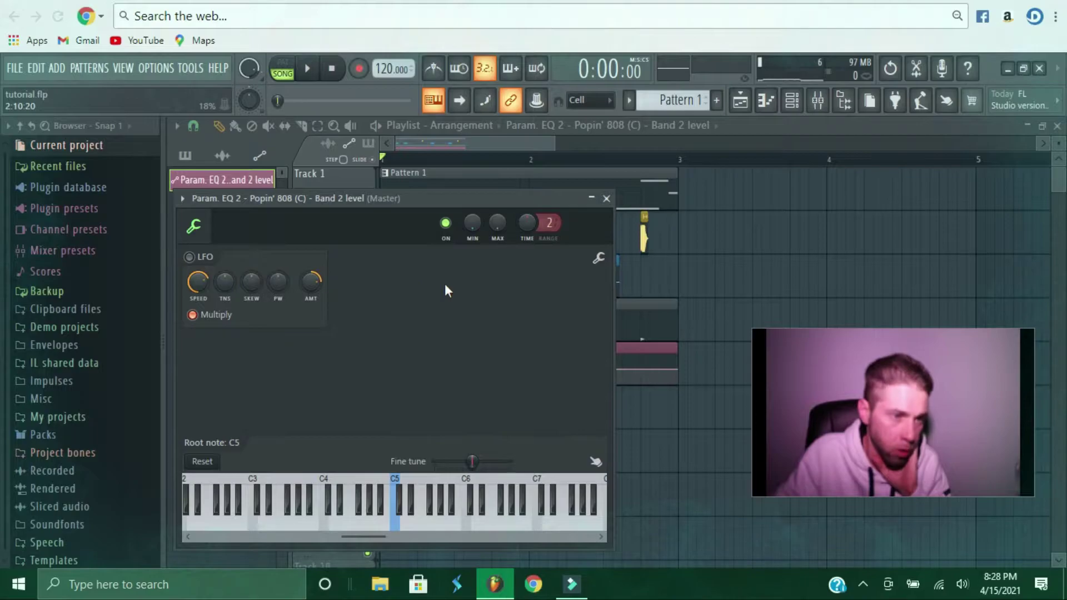
right_click(500, 221)
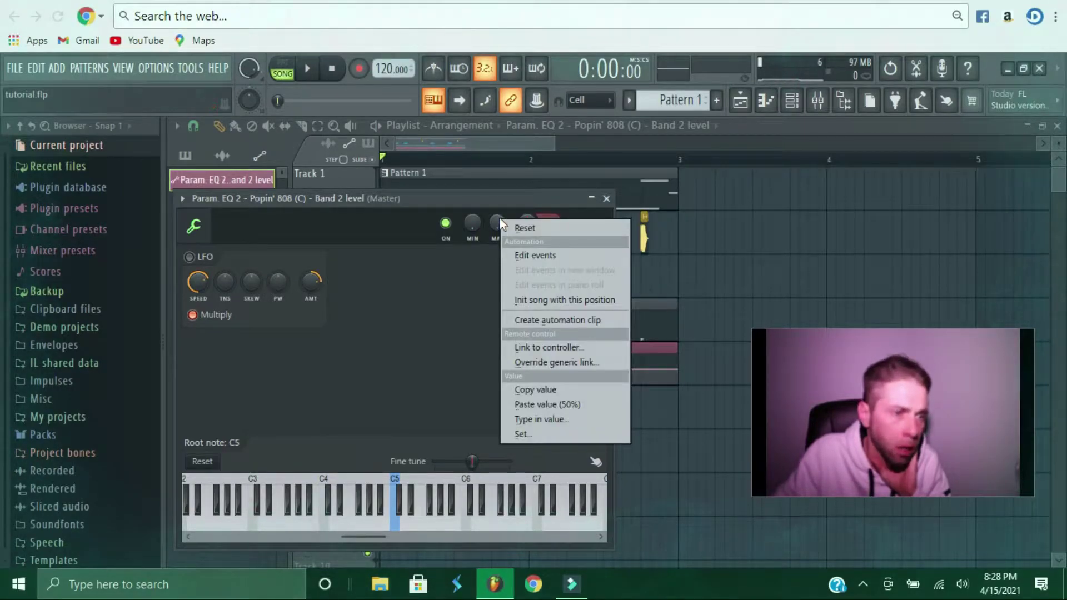
click(534, 406)
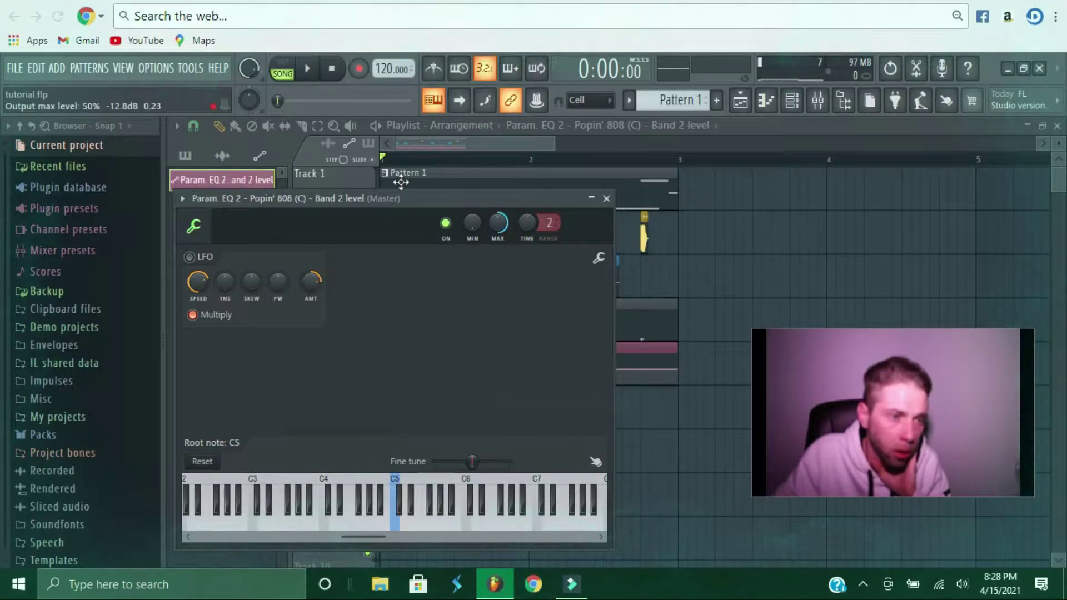
drag(414, 197, 423, 242)
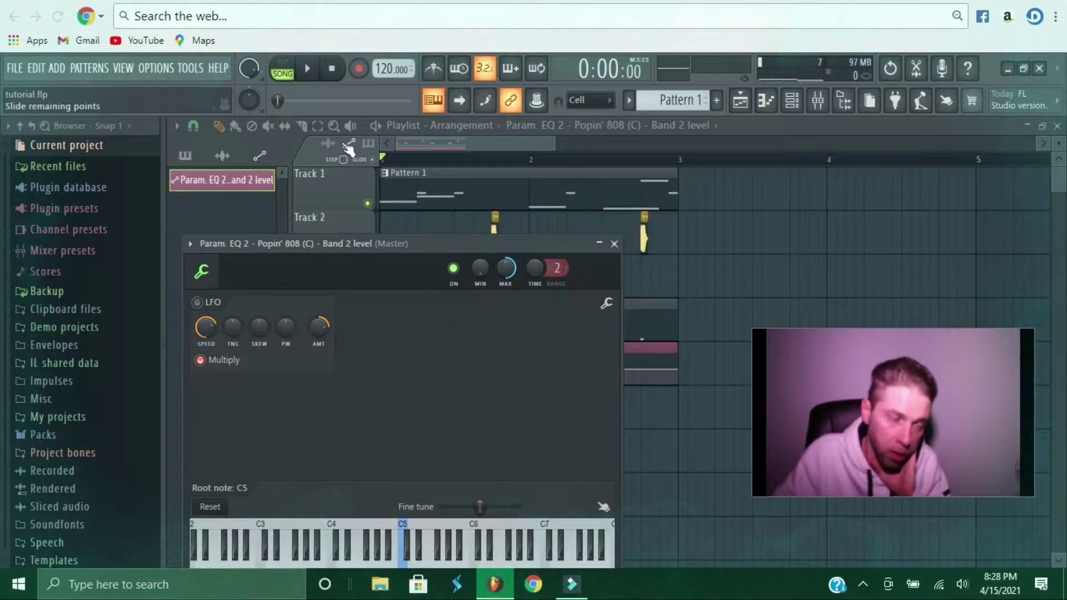
key(Escape)
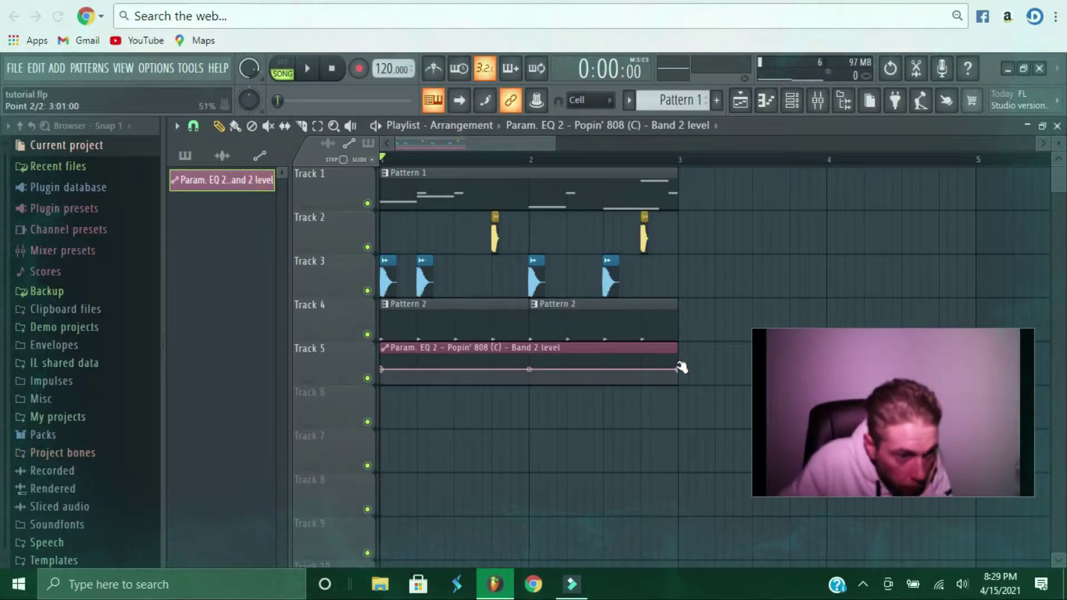
Shorten the Track 5 automation clip to the length of the first Punchy Kick and shape it as a ramp rising to 100%
drag(680, 371, 451, 369)
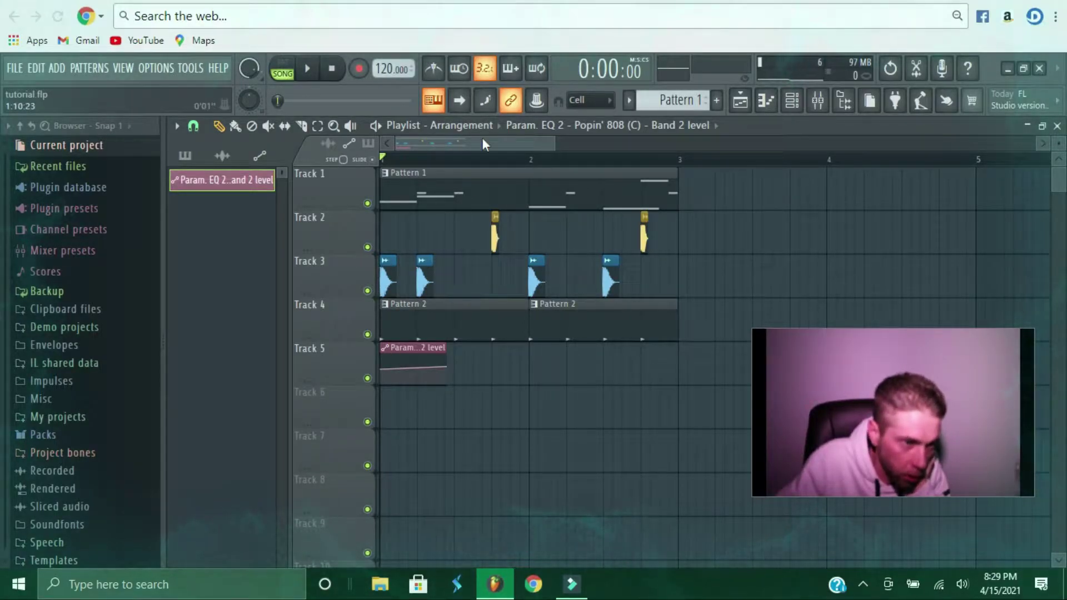
scroll(474, 161, up, 8)
drag(689, 384, 477, 355)
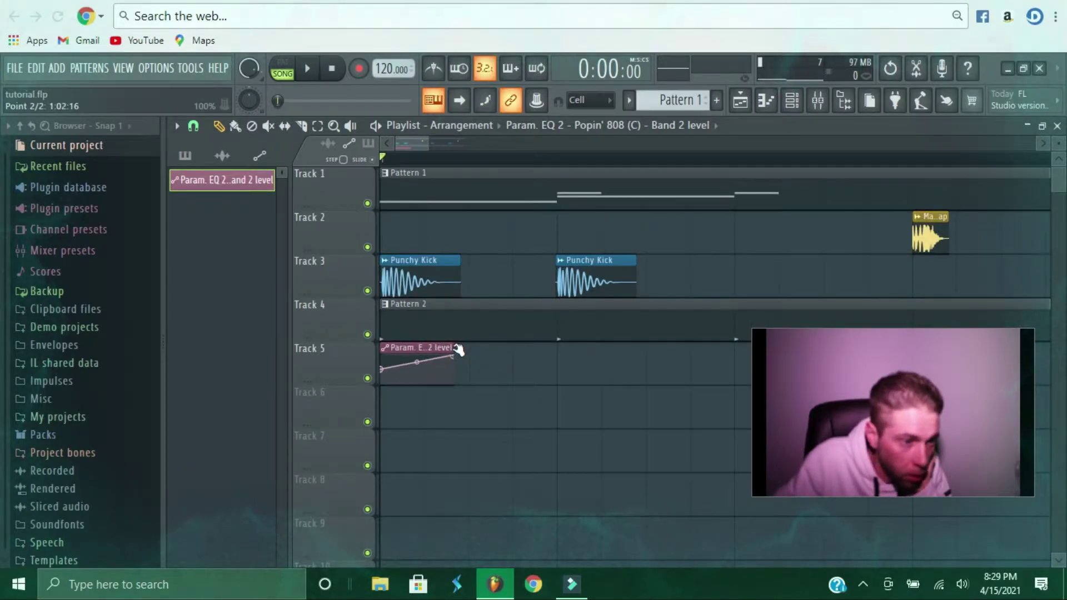
drag(449, 346, 460, 345)
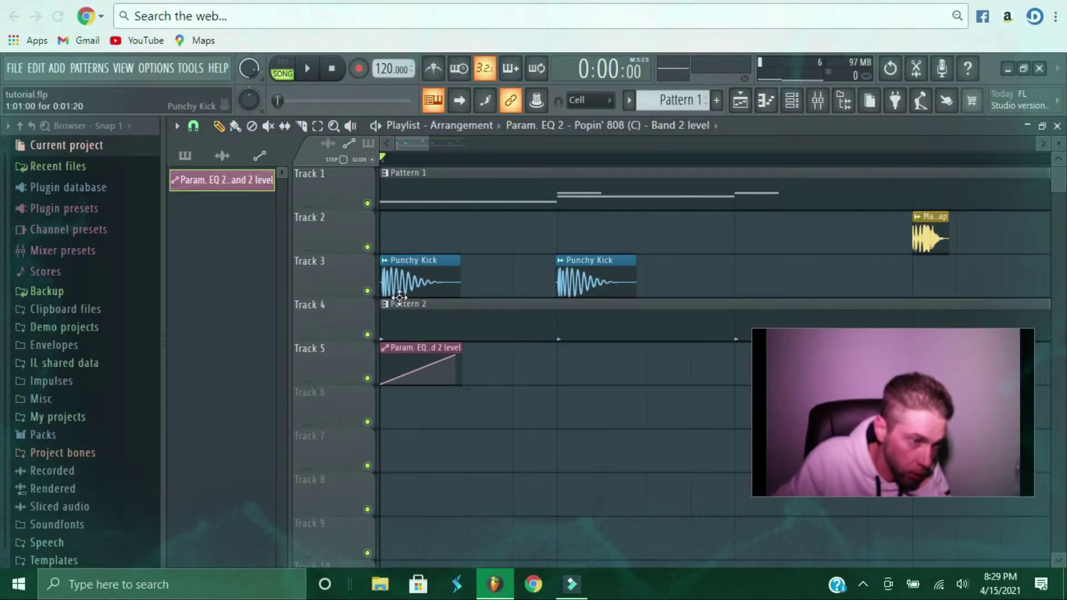
Add a low middle point to the automation ramp, pull its end point earlier, and trim the clip to match
click(403, 378)
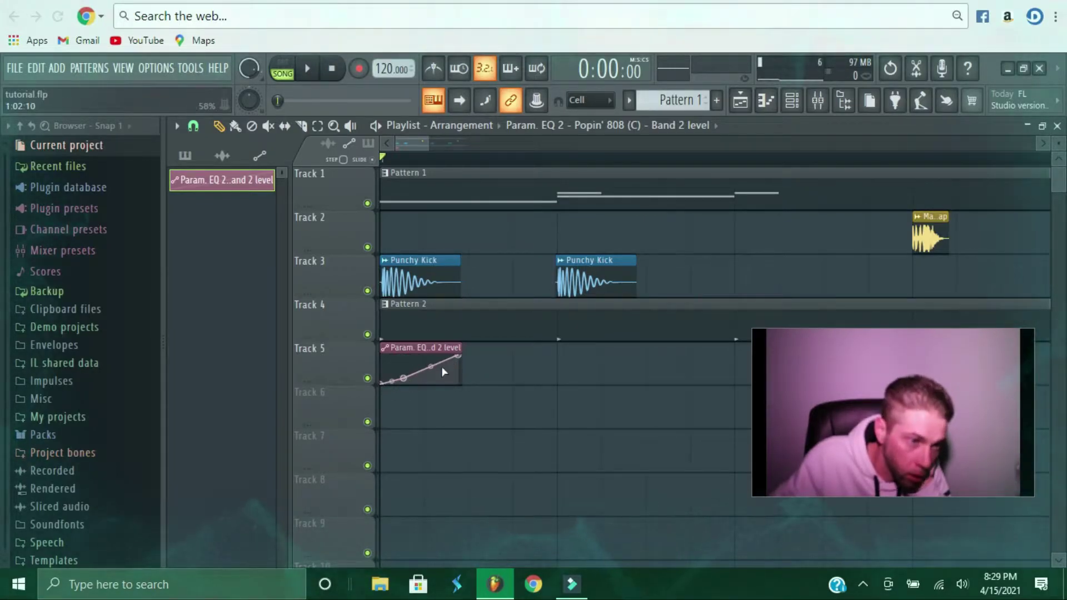
drag(460, 361, 438, 357)
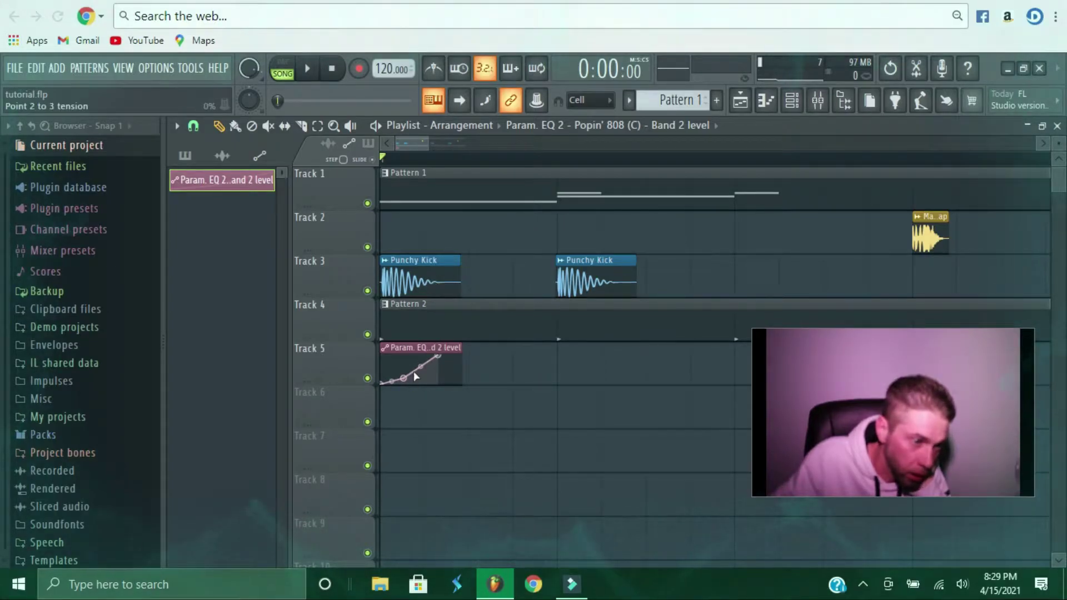
drag(461, 350, 429, 351)
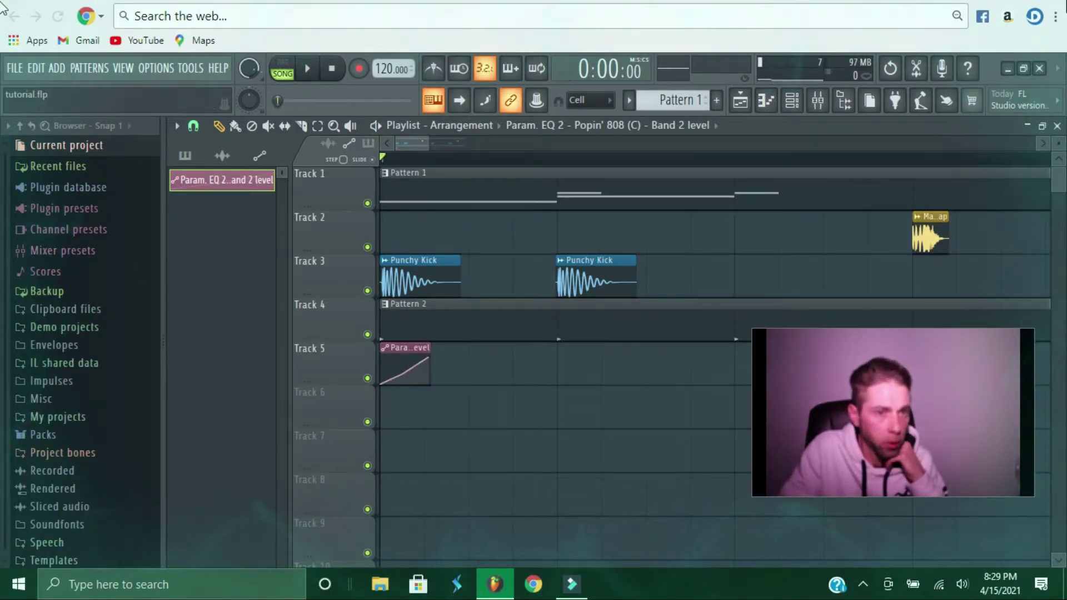
Set the Popin' 808 (C) sampler channel to cut itself so overlapping 808 notes stop each other, and close its settings
click(745, 107)
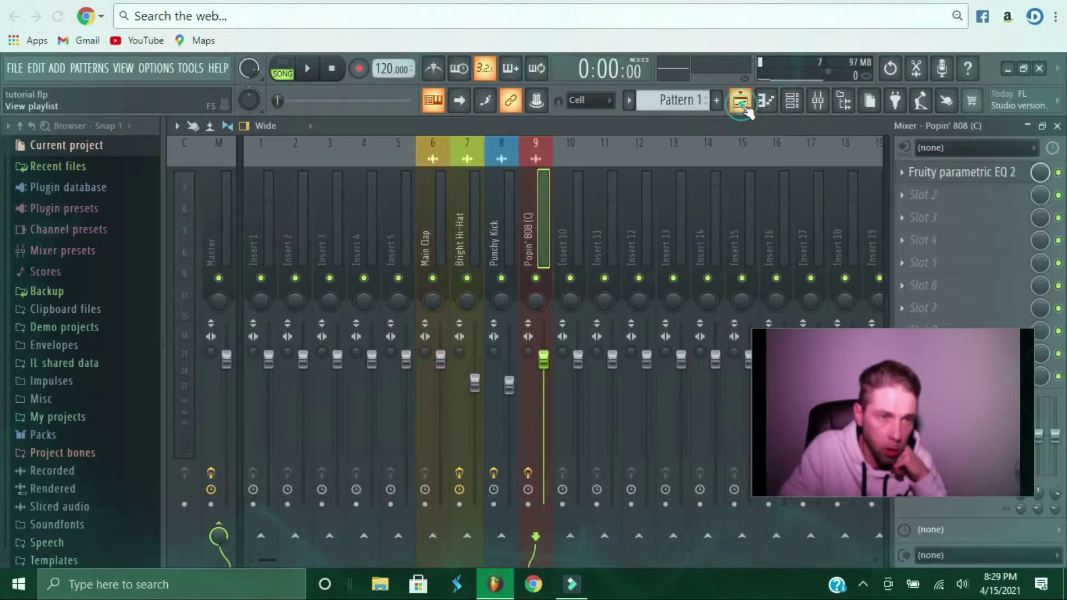
click(745, 107)
click(224, 156)
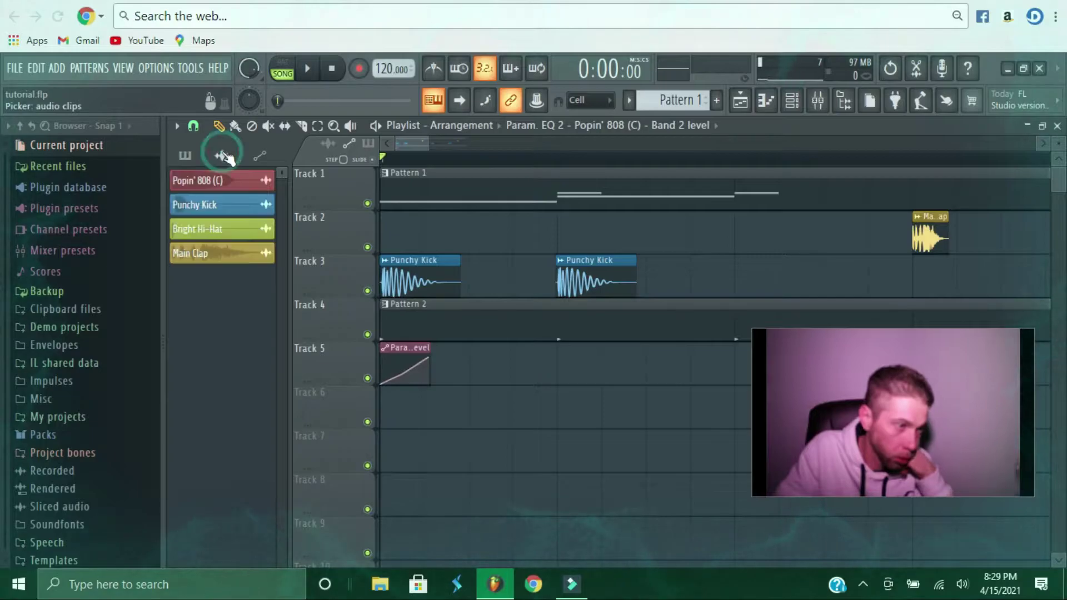
click(213, 185)
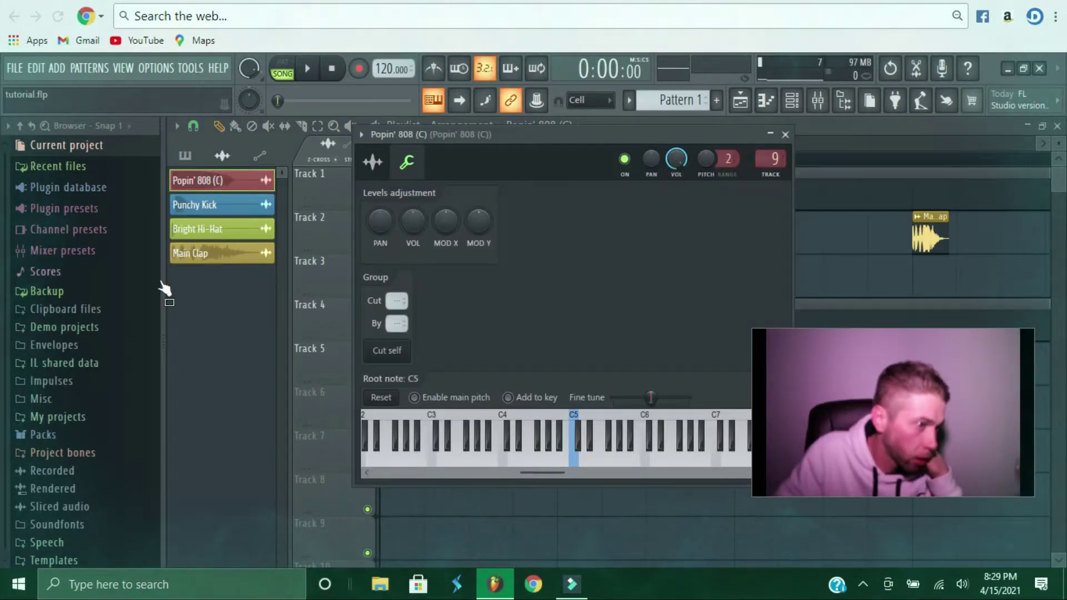
click(372, 162)
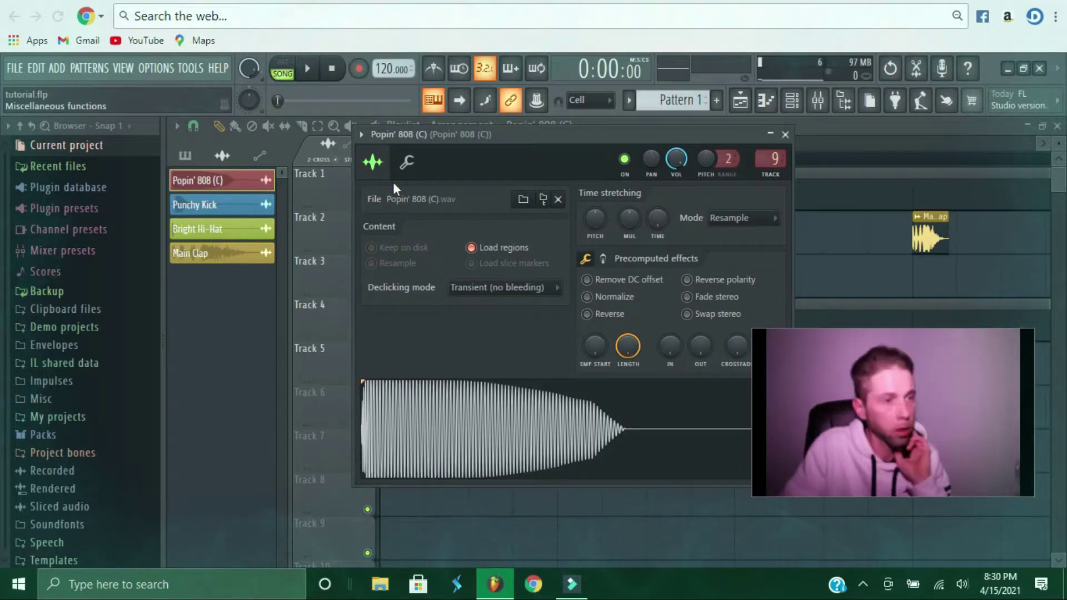
click(409, 163)
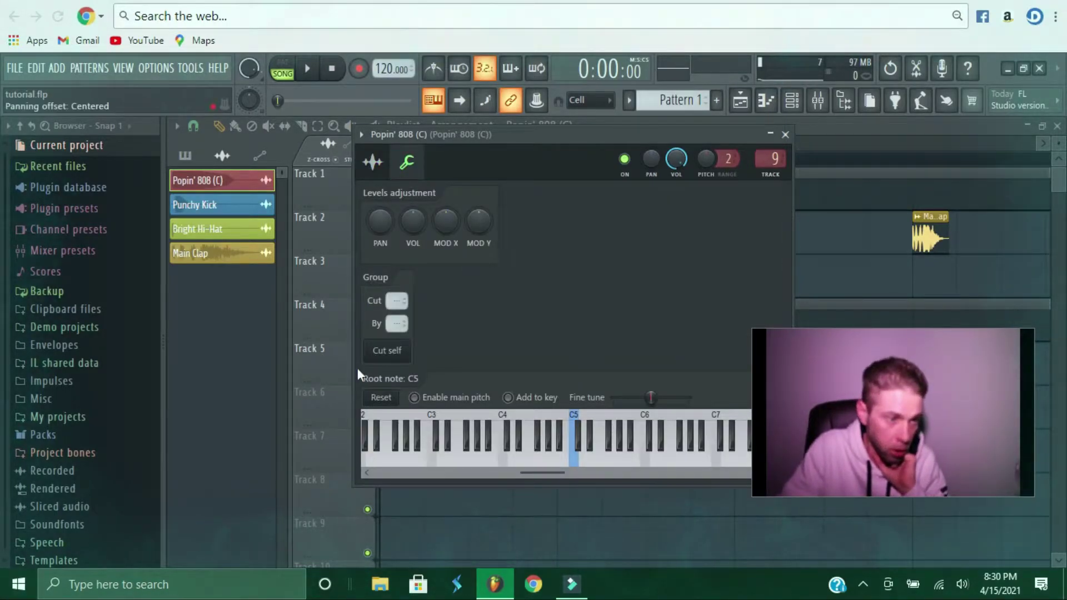
click(387, 351)
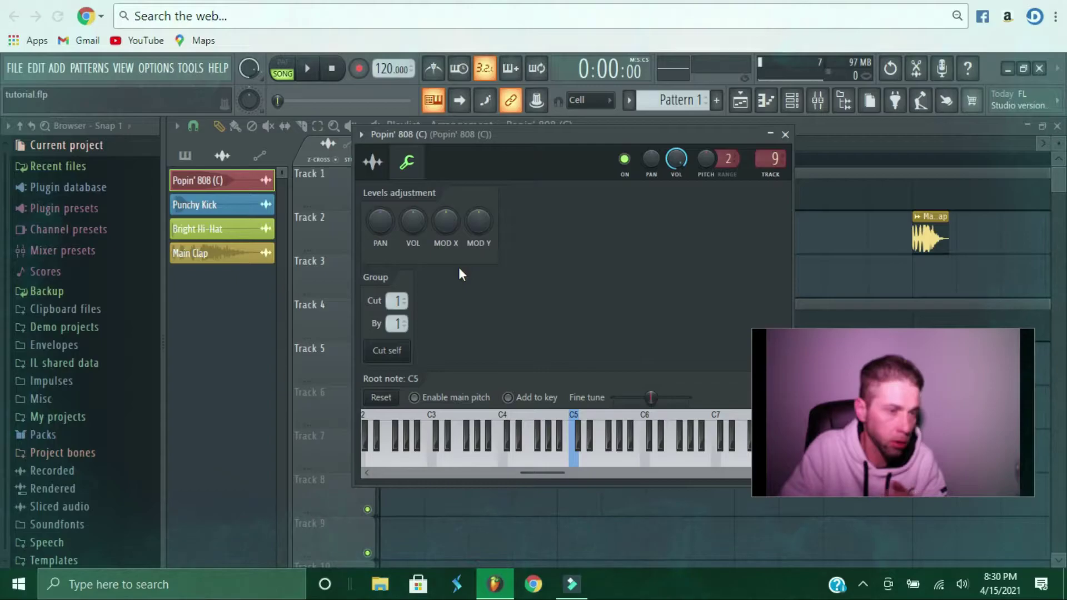
key(Escape)
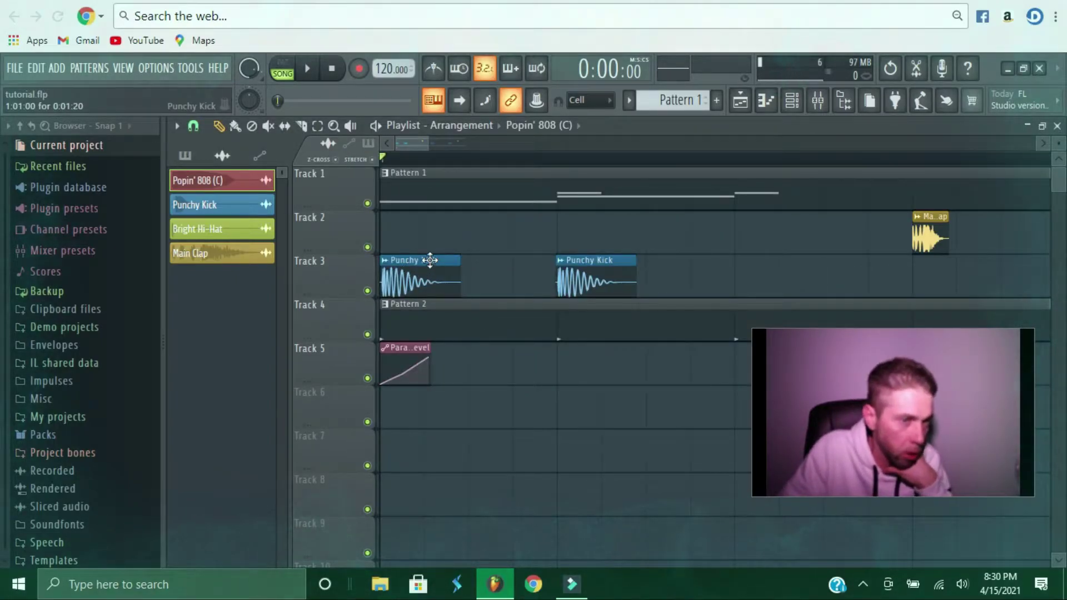
Play the song with the Popin' 808 (C) mixer track's Fruity parametric EQ 2 open to check band 2's automated movement
click(818, 101)
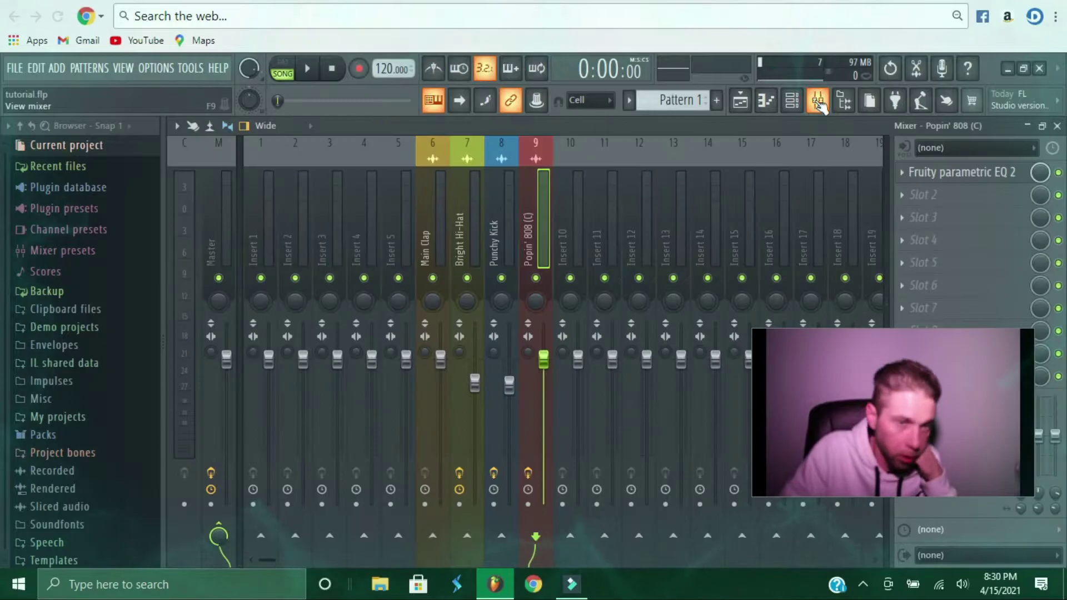
click(962, 175)
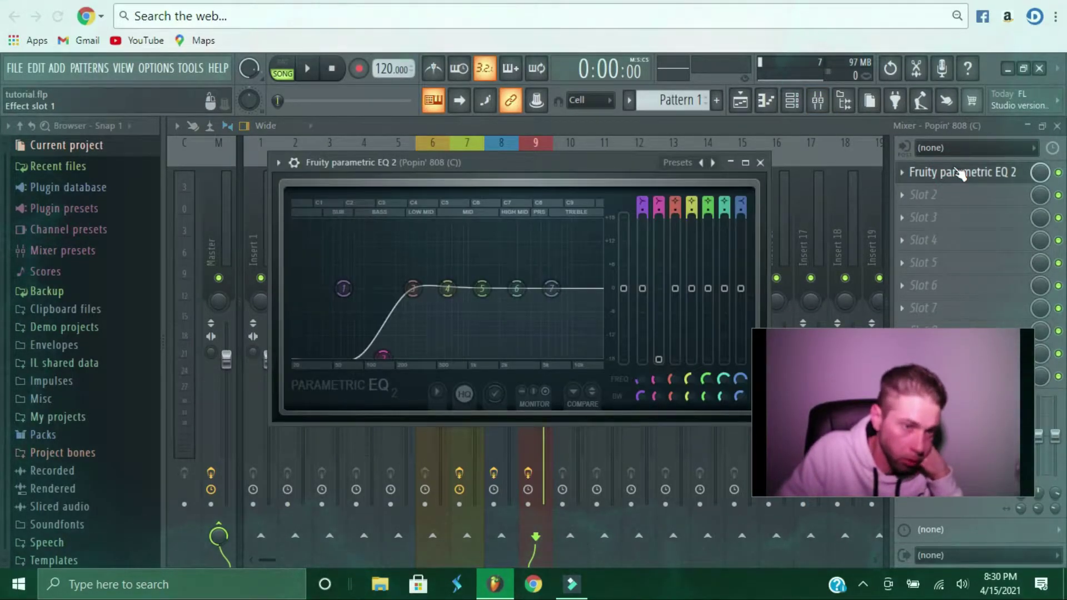
key(space)
drag(383, 356, 383, 293)
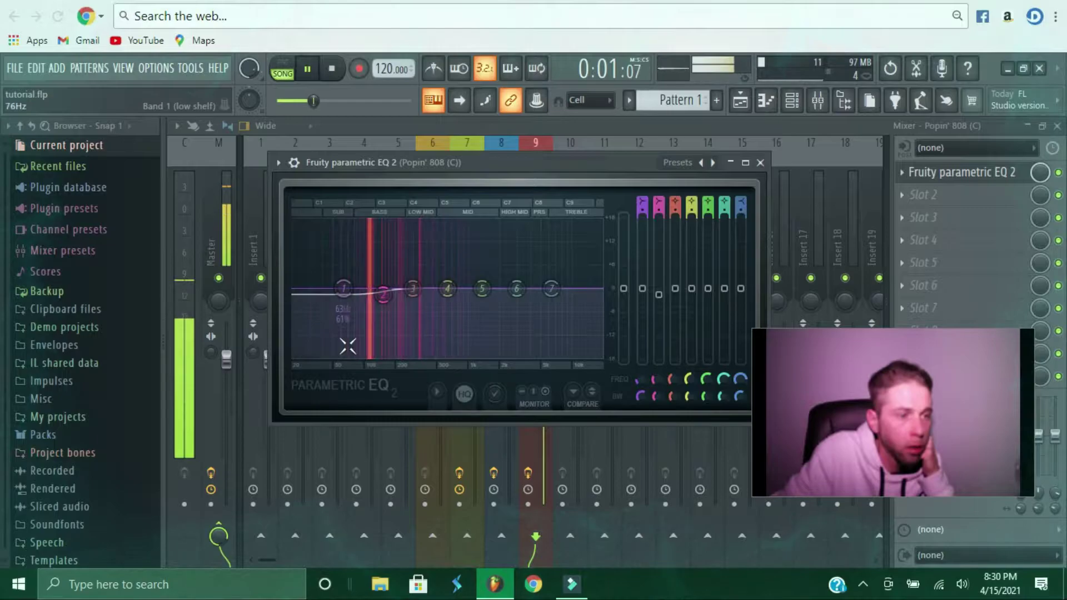
key(space)
click(761, 162)
Duplicate the band 2 level automation clip on Track 5 and place a copy further along the playlist
key(F5)
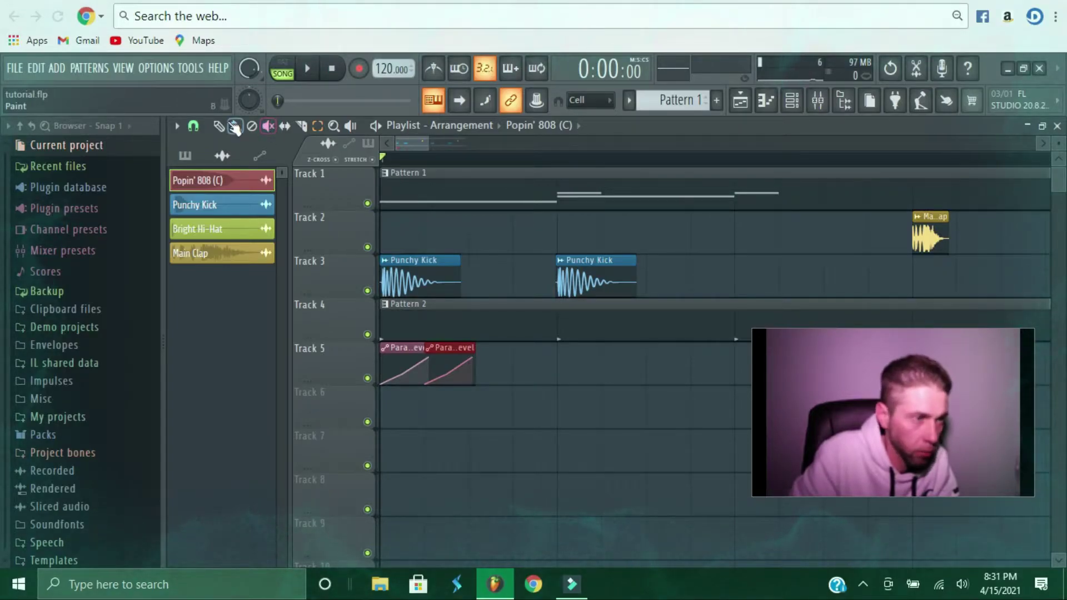
mouse_move(436, 350)
drag(457, 352, 686, 351)
scroll(556, 348, down, 2)
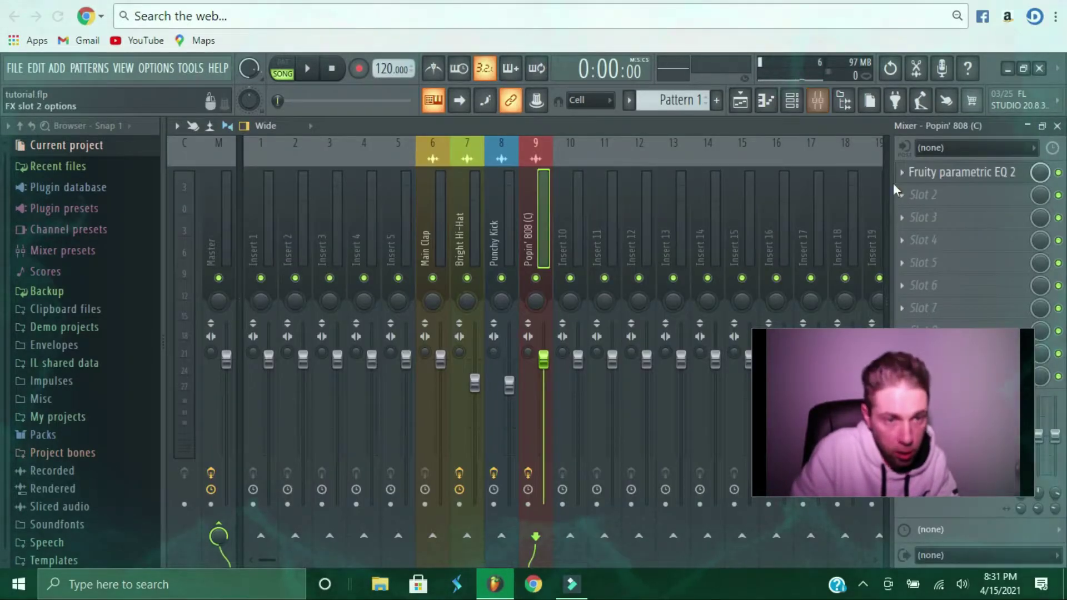
Replay the song while watching the low-shelf band in the 808's EQ, stop playback, and view the 808's piano roll notes
click(959, 177)
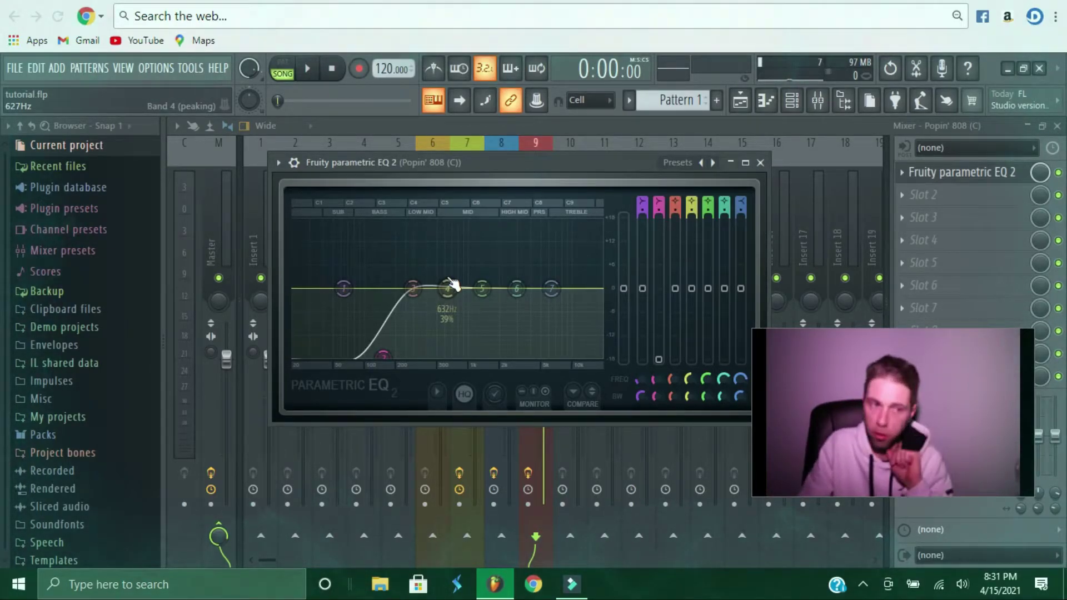
drag(383, 356, 383, 293)
key(space)
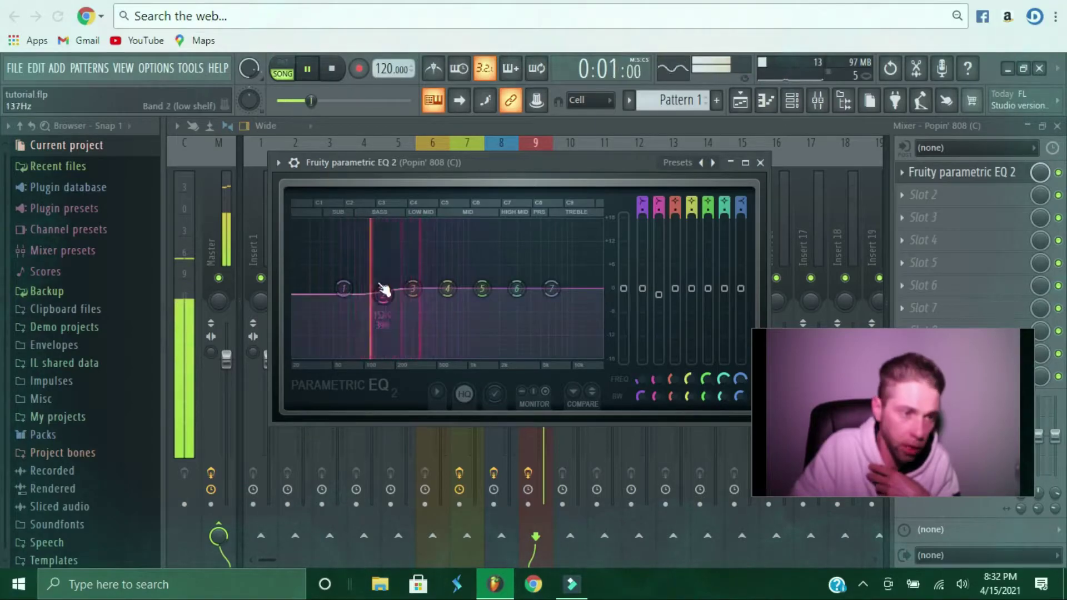
drag(389, 315, 382, 296)
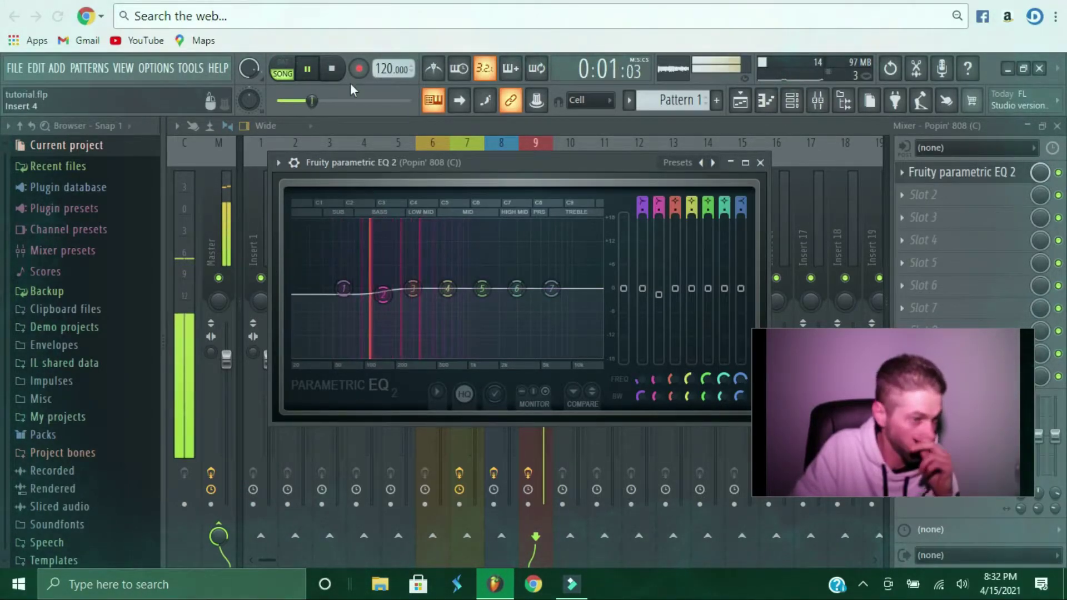
click(332, 68)
click(766, 100)
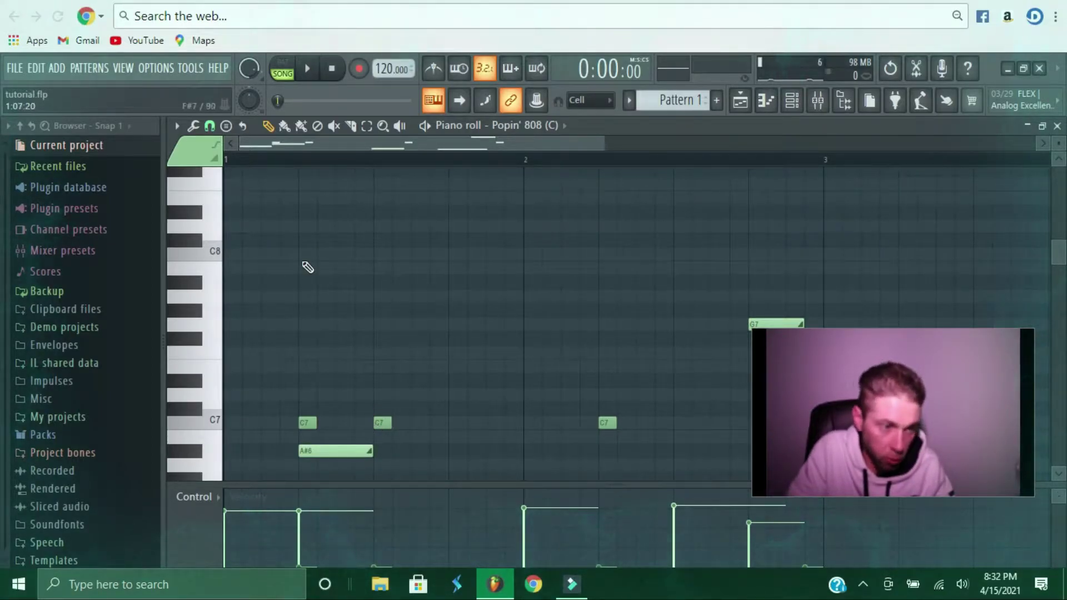
Play the where.flp arrangement from the start, unmute Track 2, and pause playback
click(307, 68)
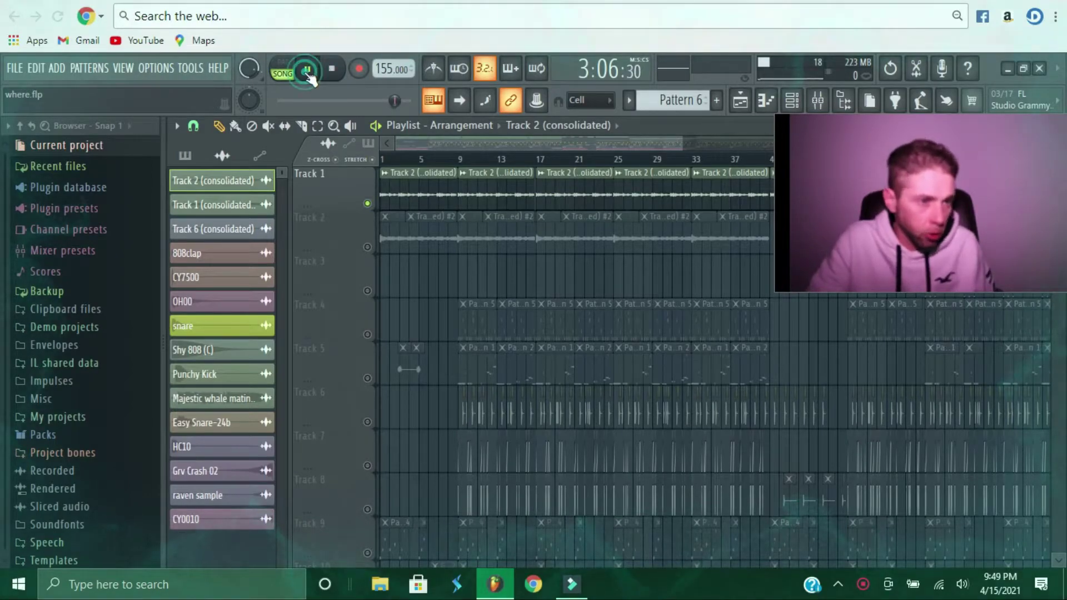
click(367, 160)
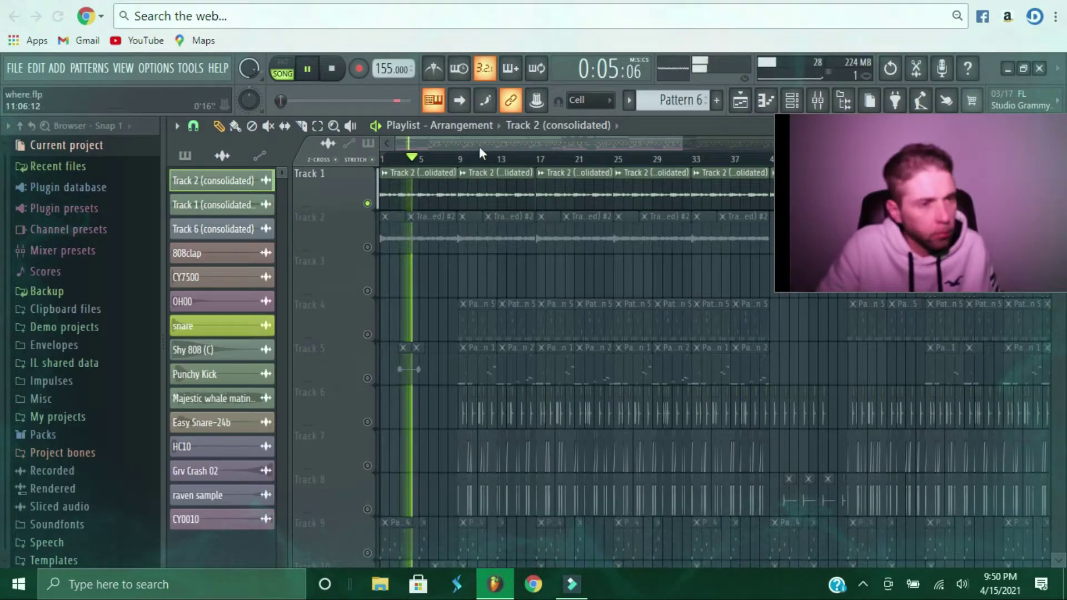
click(367, 247)
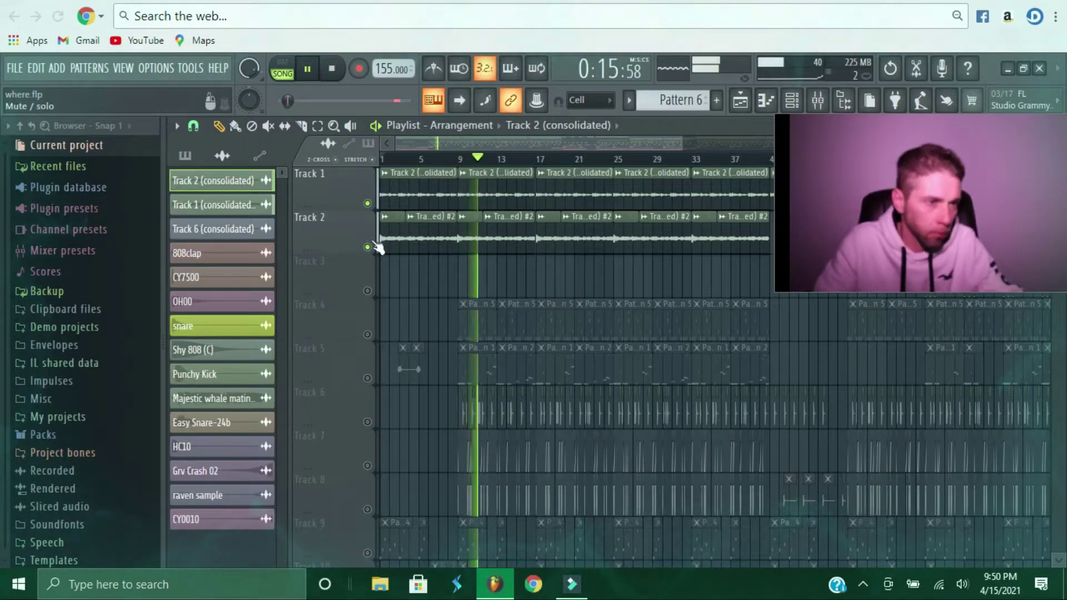
click(308, 69)
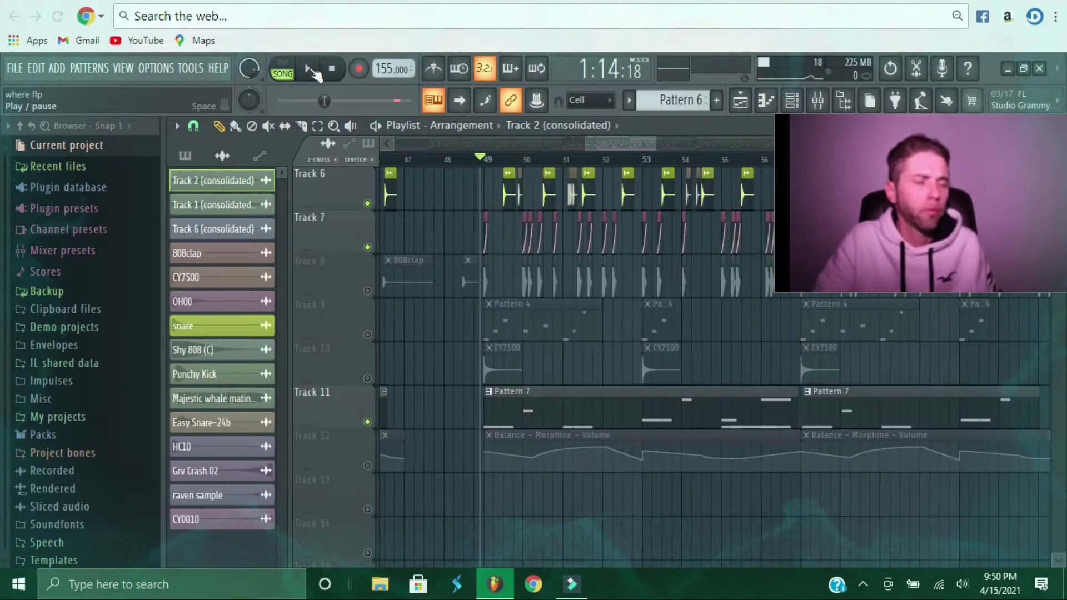
Play the arrangement from bar 49, mute Track 11, and stop playback
click(310, 69)
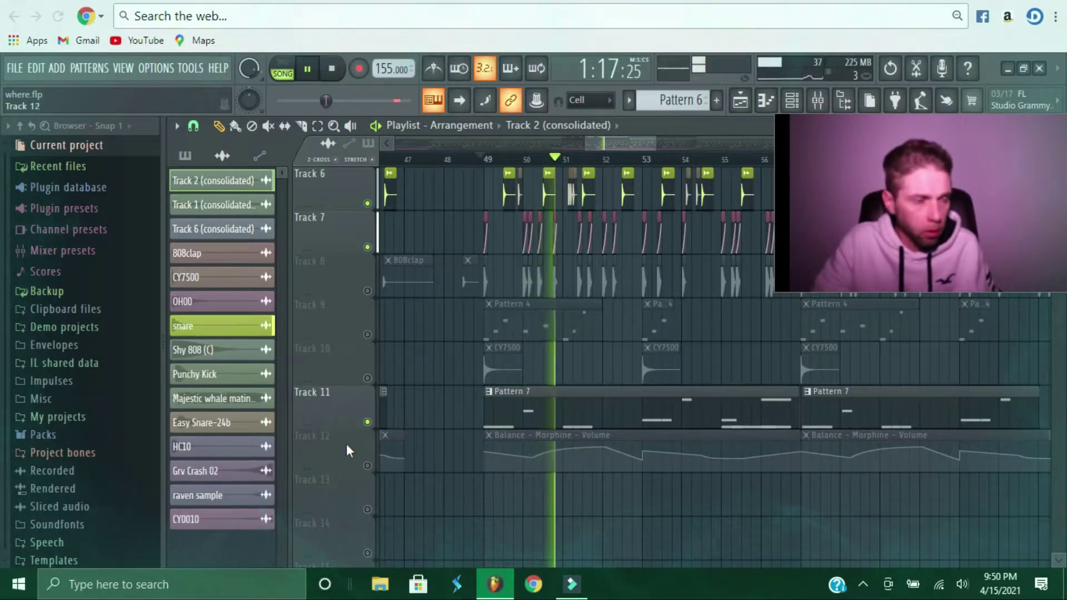
click(367, 421)
click(332, 68)
Unmute Tracks 5 and 8 and replay the arrangement from just before bar 57
scroll(416, 254, up, 1)
key(space)
click(367, 378)
scroll(546, 352, up, 3)
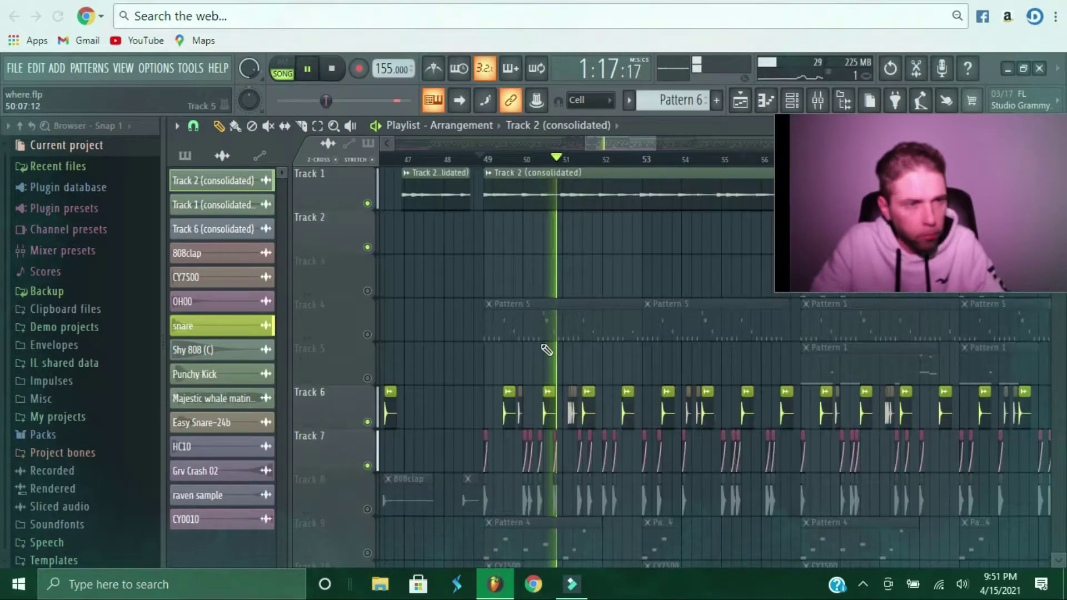
click(662, 145)
drag(662, 145, 637, 147)
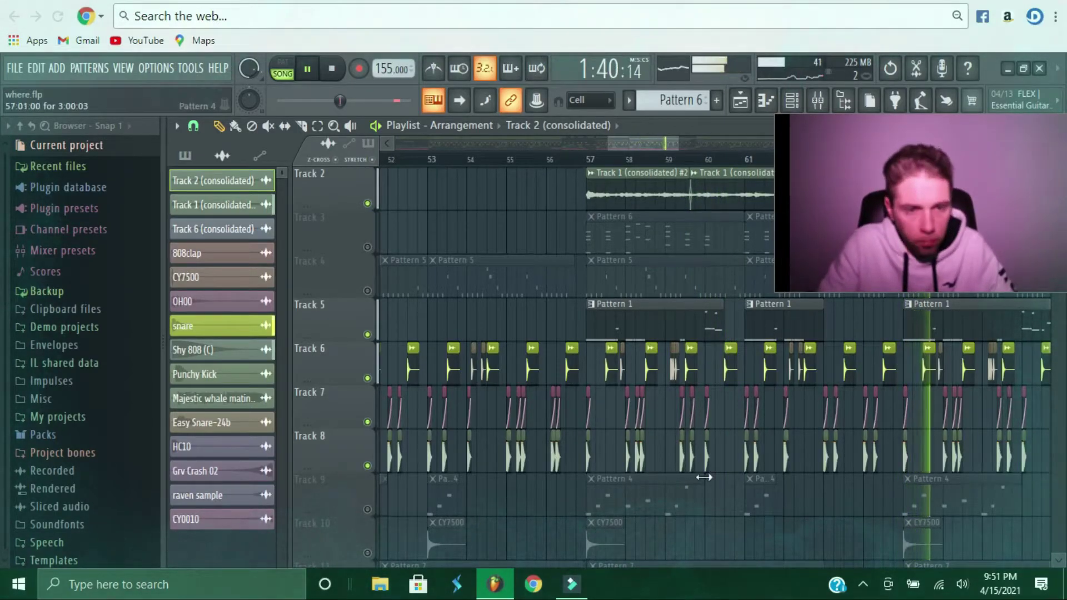
click(576, 160)
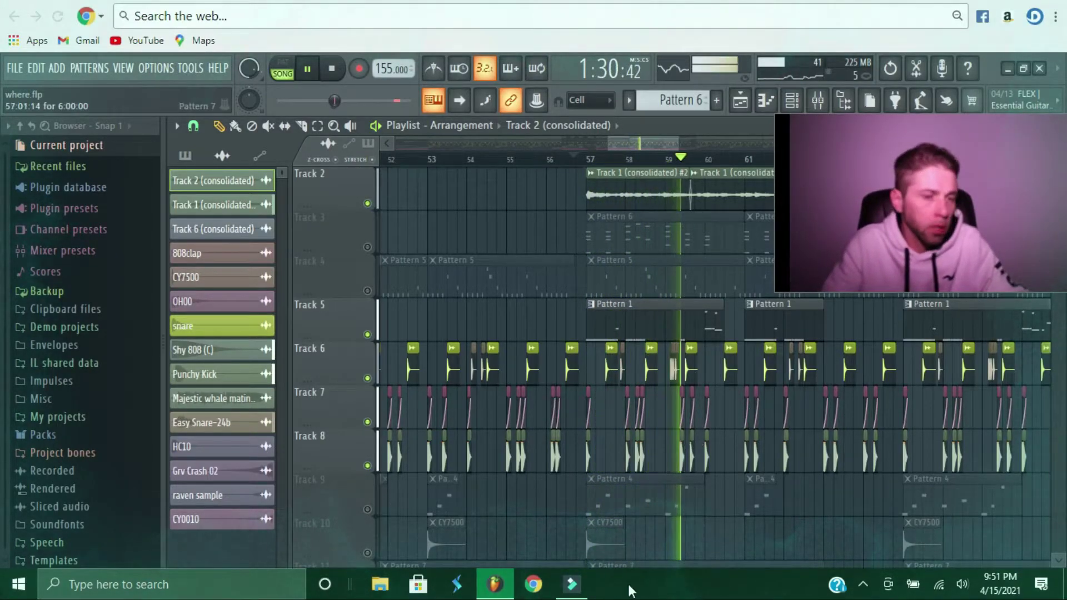
Reset the stereo separation of the Punchy Kick mixer track to its centre position
click(818, 102)
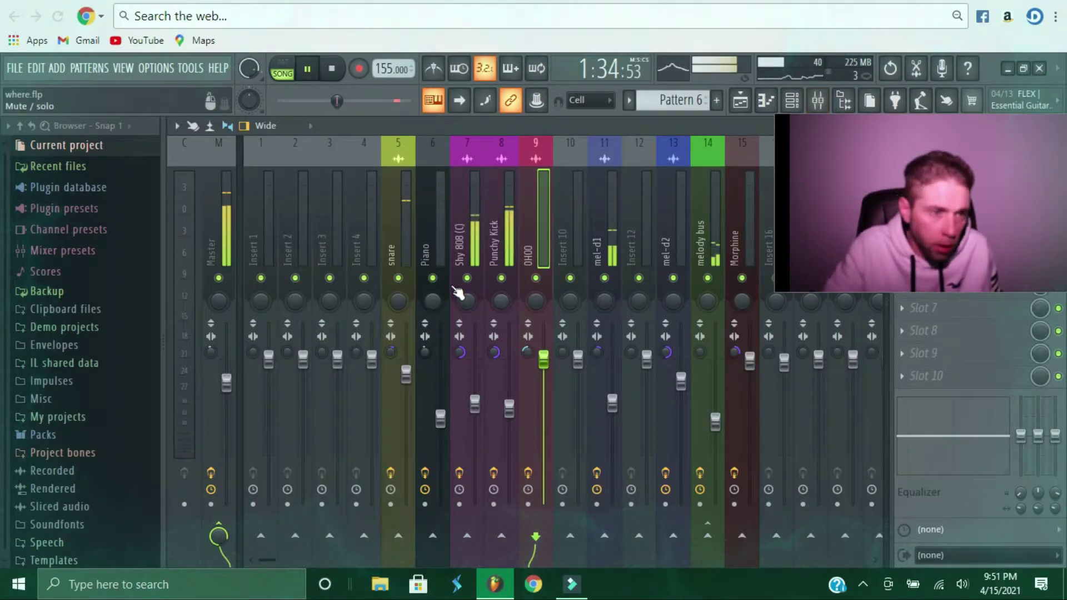
click(495, 236)
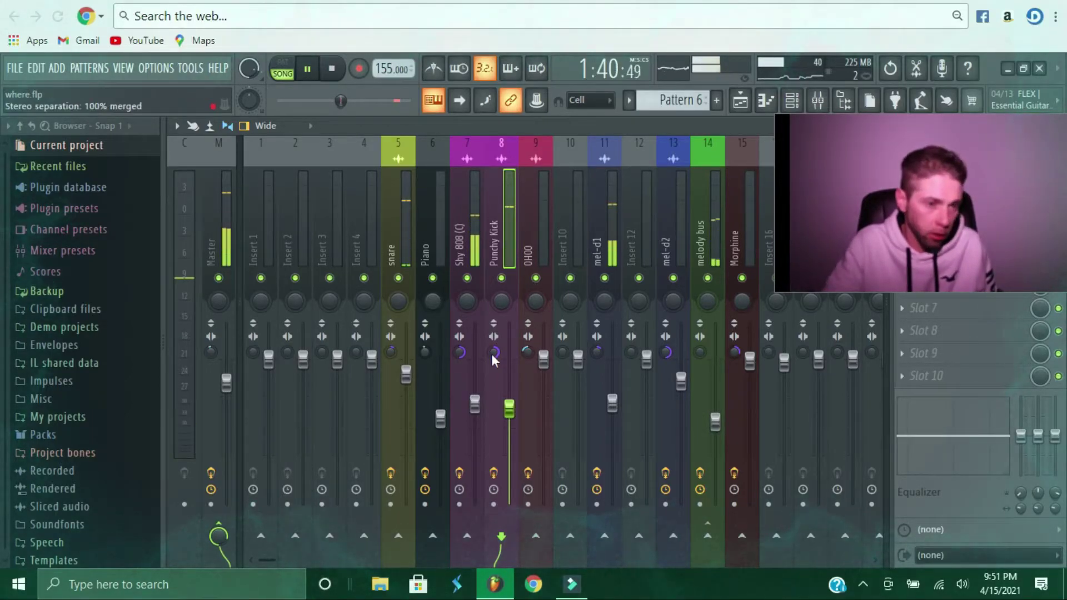
mouse_move(491, 353)
mouse_down()
mouse_move(492, 390)
mouse_move(495, 344)
mouse_up()
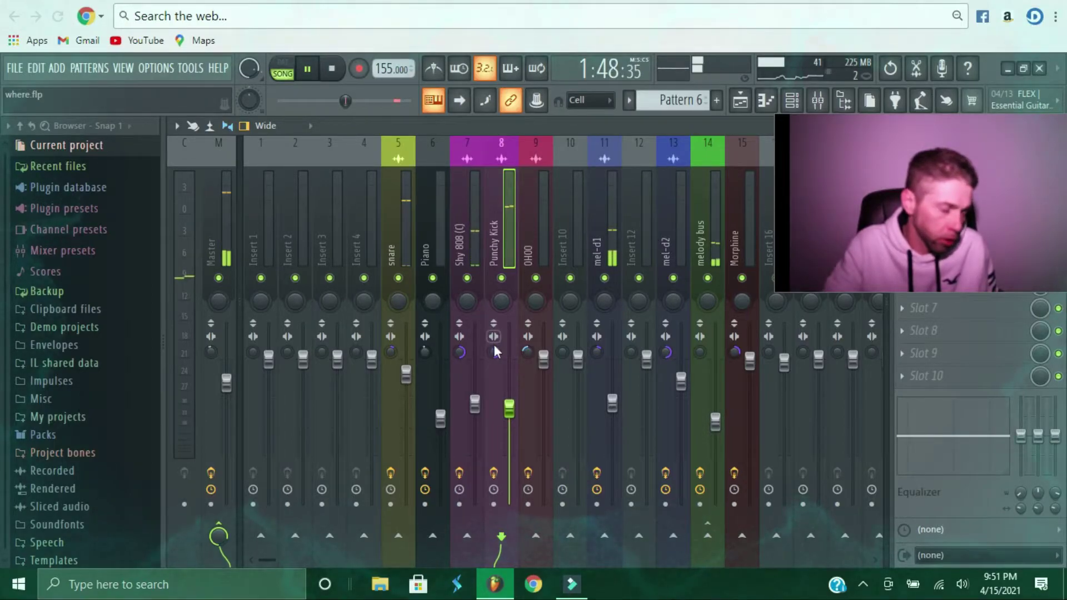